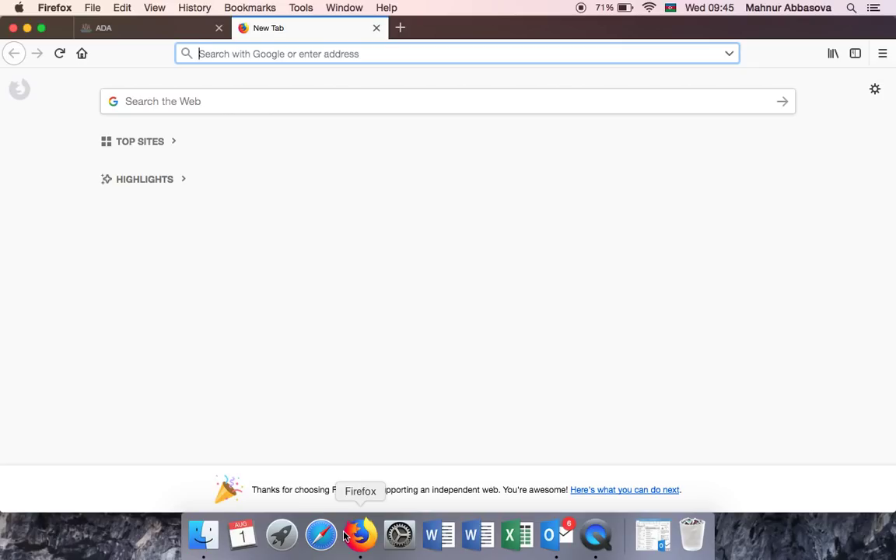
Go to ada.edu.az/apply and follow the link to the online application login page.
type("ada.edu.az/apply")
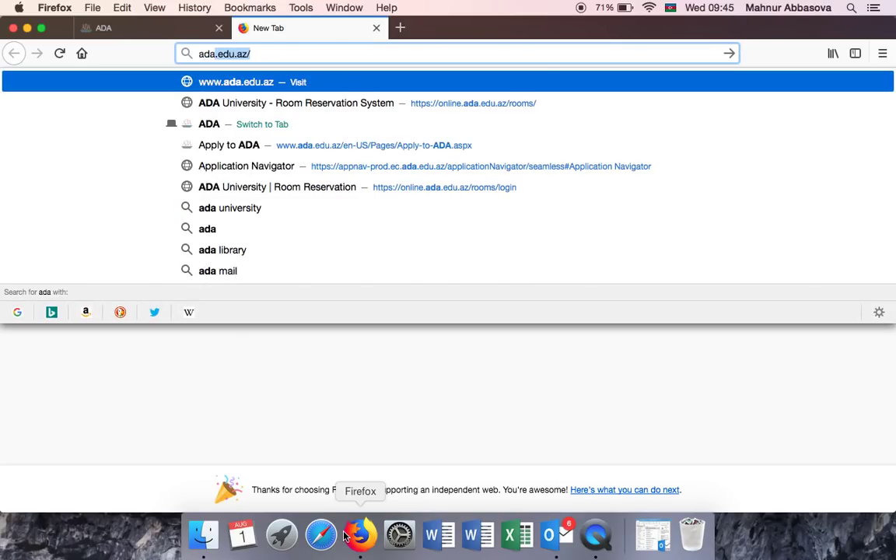
key("Right")
type("app")
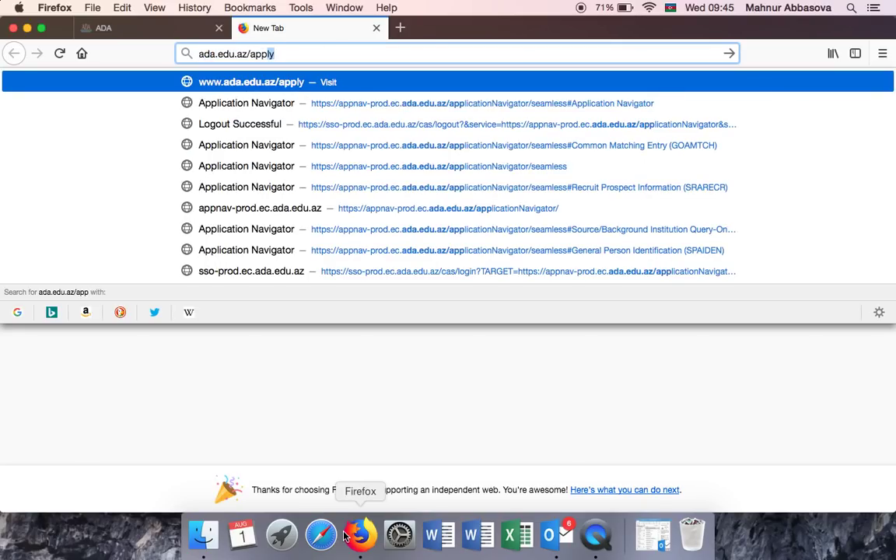
key("Return")
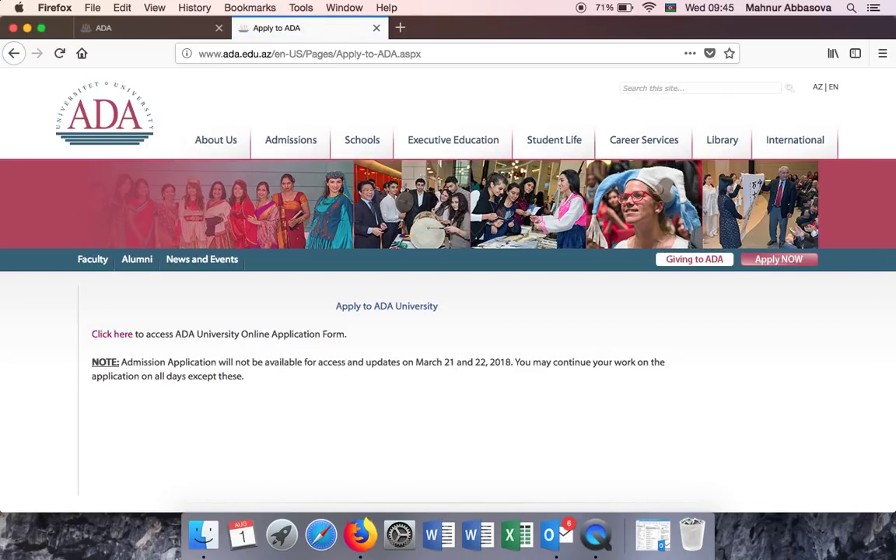
scroll(241, 407, "down", 3)
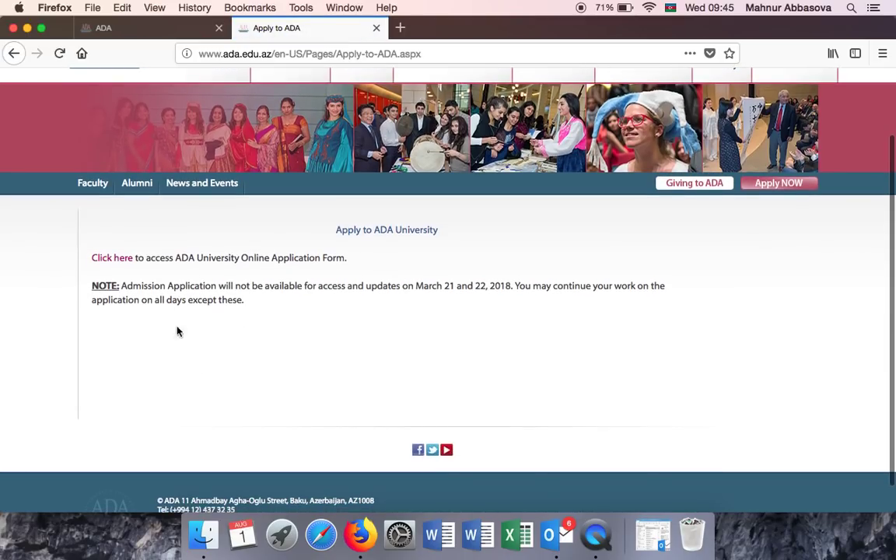
left_click(110, 261)
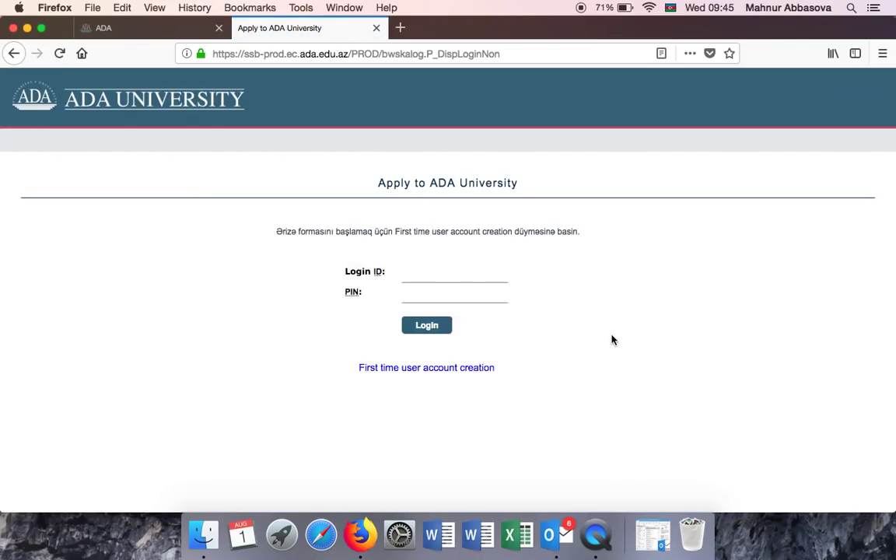
Start first-time account creation and enter a new login ID and 8-digit PIN.
left_click(432, 375)
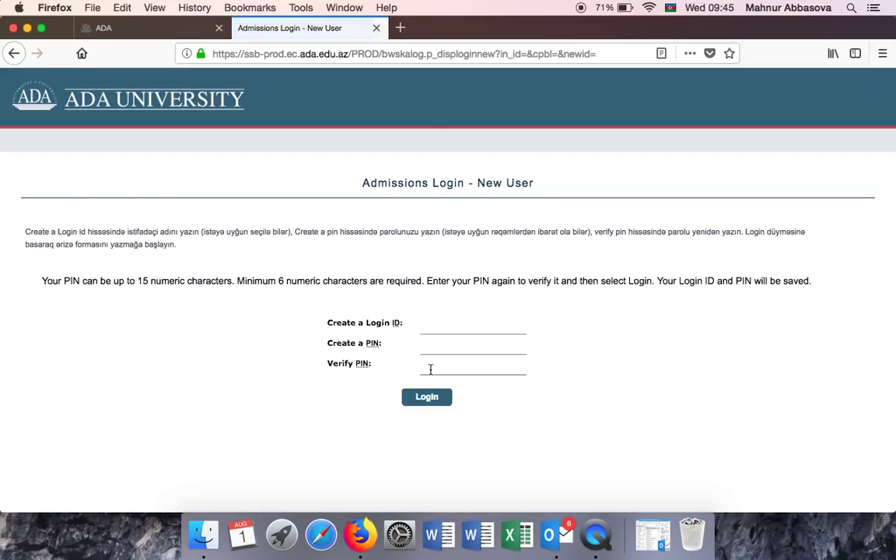
left_click(456, 323)
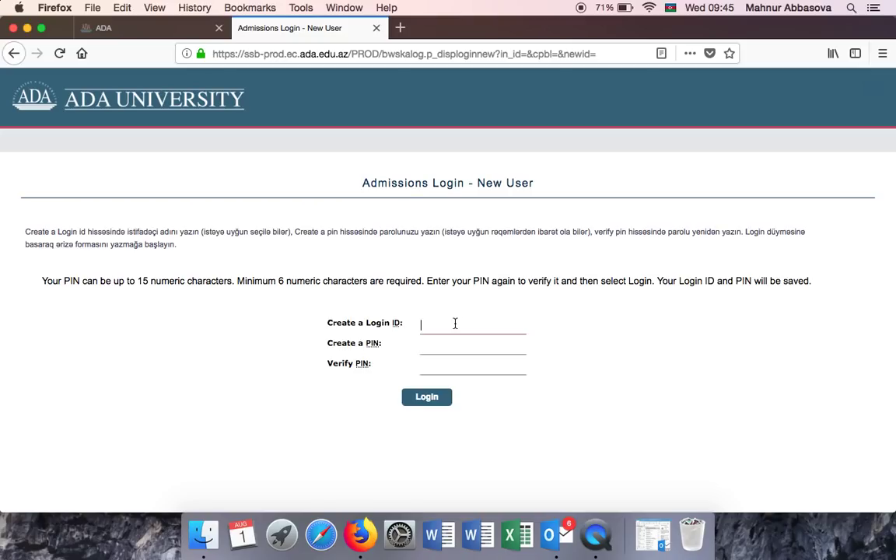
type("AD")
left_click(446, 343)
left_click(439, 329)
left_click(432, 348)
type("••••••••")
Amend the login ID, log in, and decline Firefox's offer to save the login.
left_click(427, 361)
type("••••••••")
left_click(438, 325)
type("1")
left_click(420, 398)
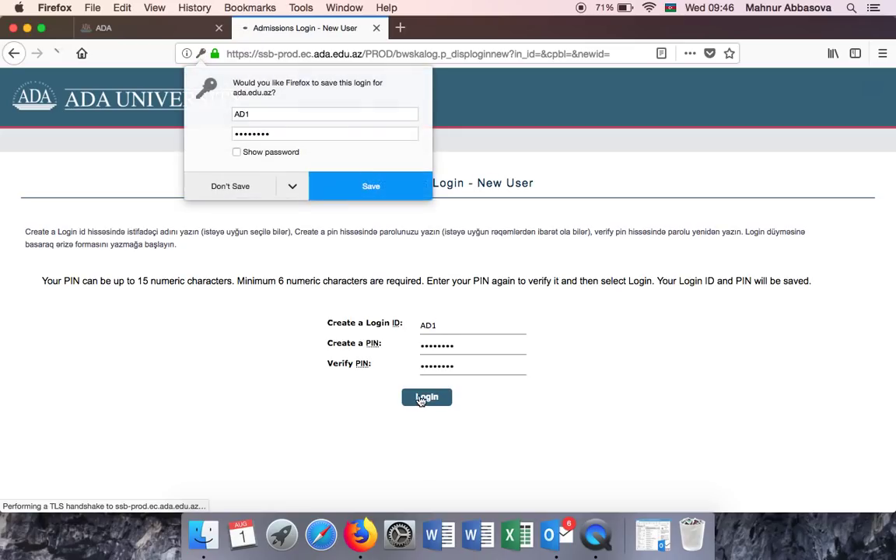
left_click(212, 187)
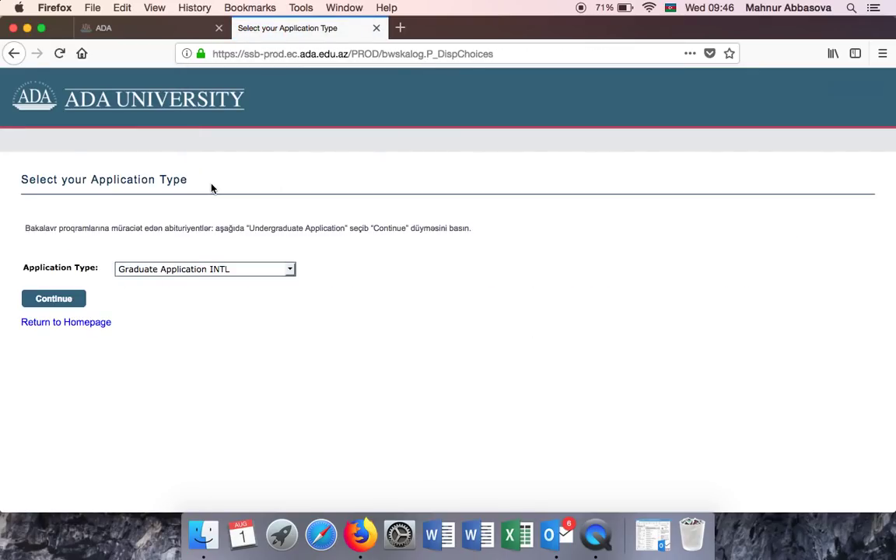
Choose Undergraduate Application as the application type and continue.
left_click(195, 272)
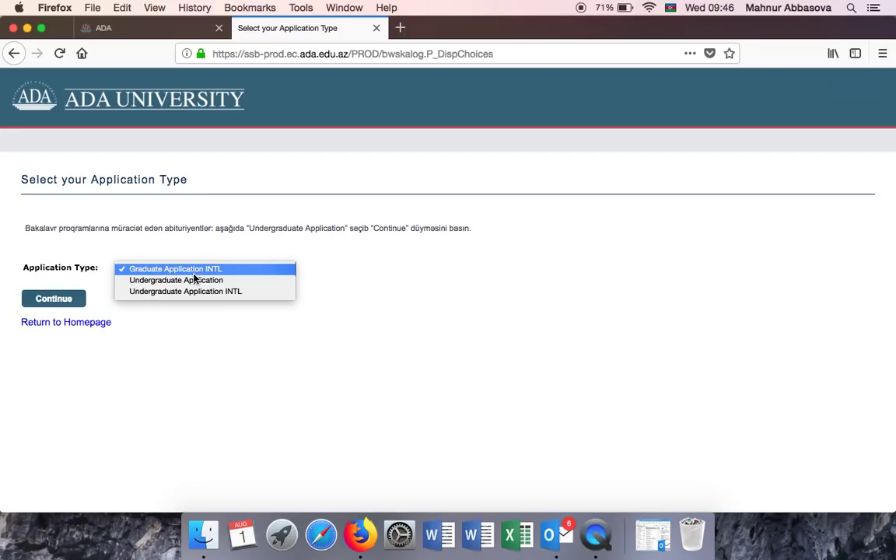
left_click(195, 281)
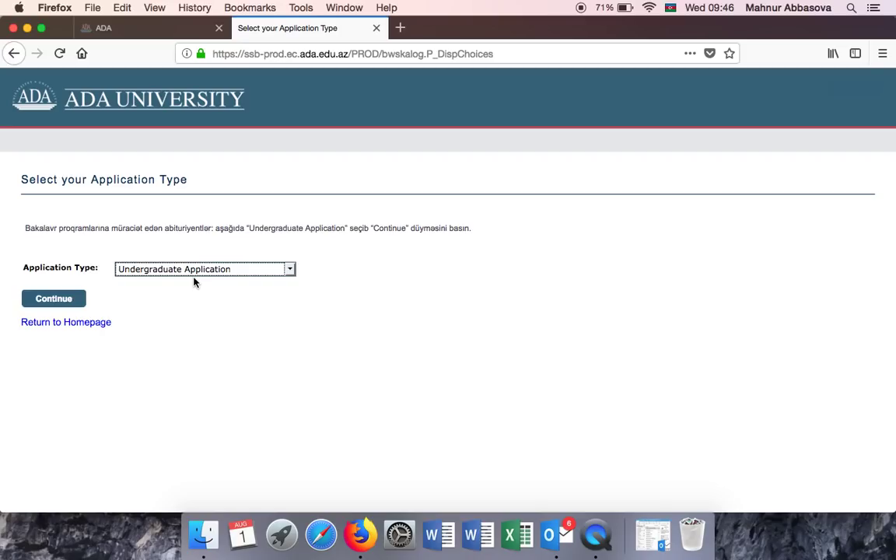
left_click(50, 302)
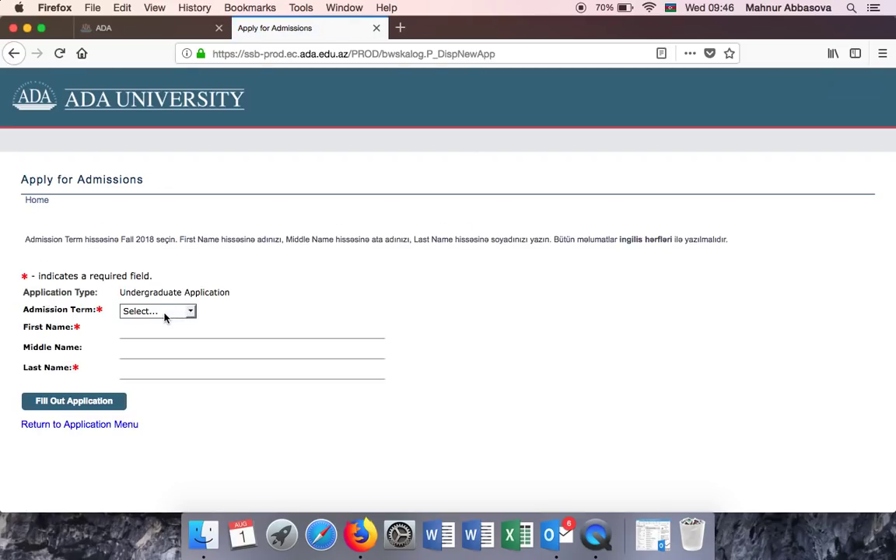
Pick the Fall 2018 term, enter the applicant's first and last name, and create the application.
left_click(165, 312)
left_click(165, 322)
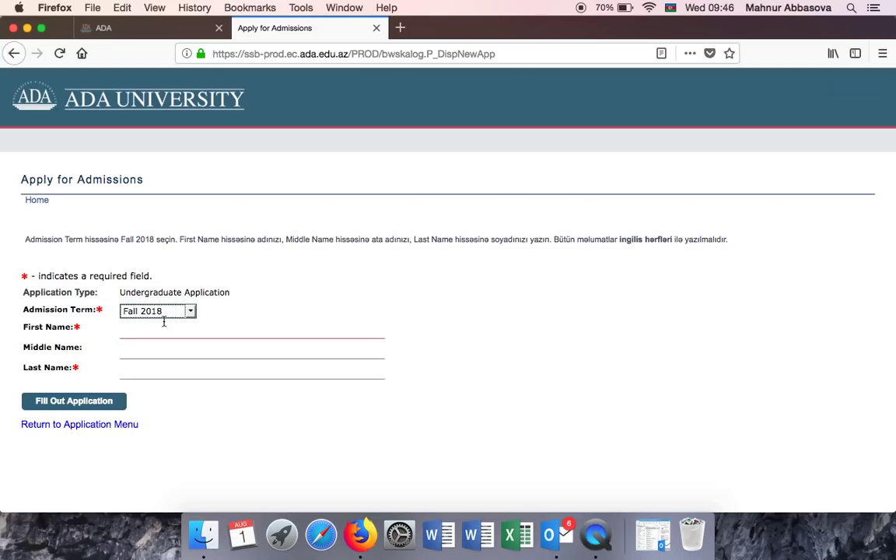
left_click(163, 330)
type("AD")
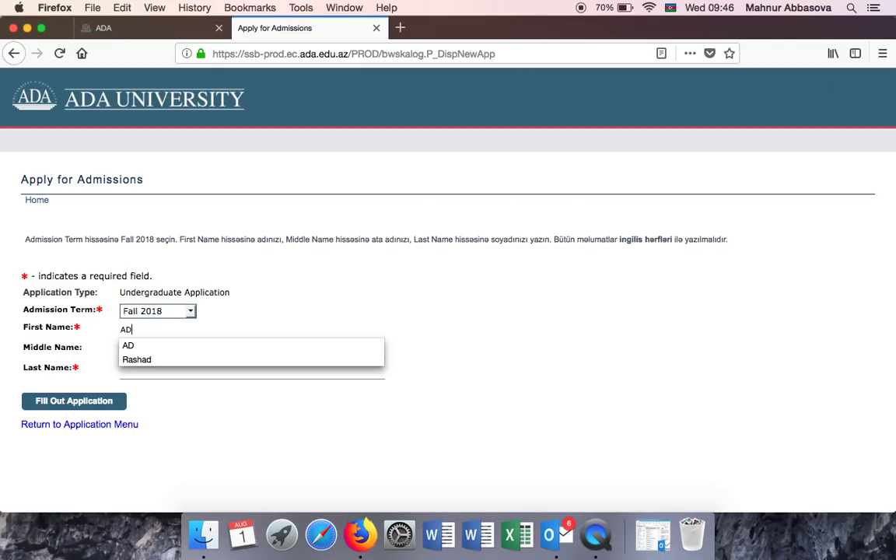
left_click(139, 347)
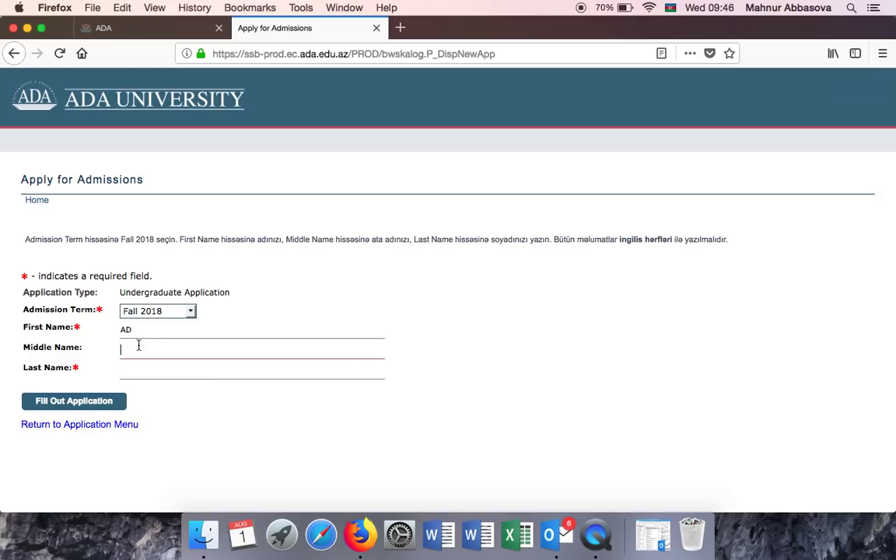
left_click(141, 371)
type("Soyad")
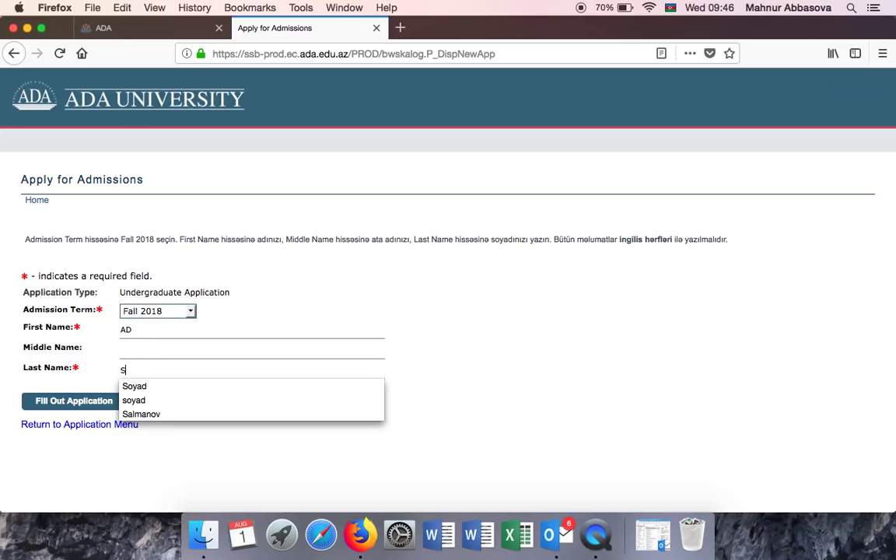
left_click(134, 386)
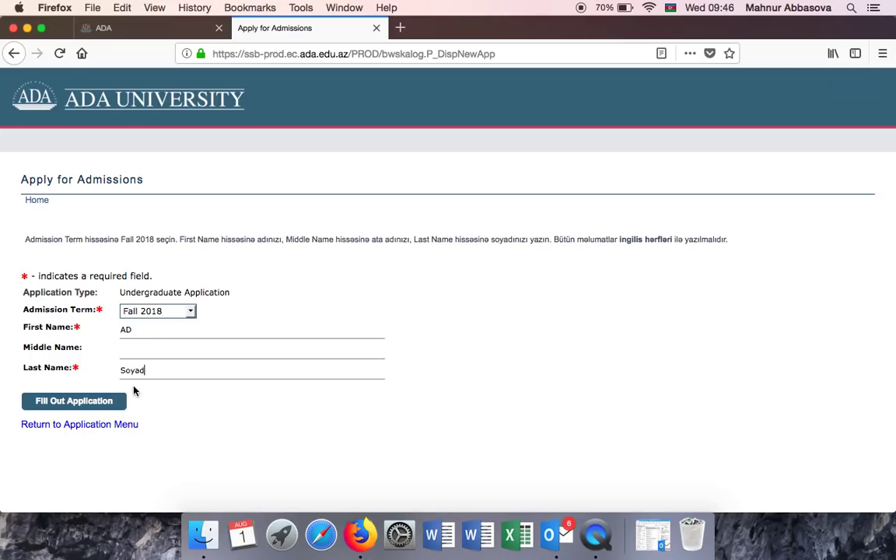
left_click(75, 402)
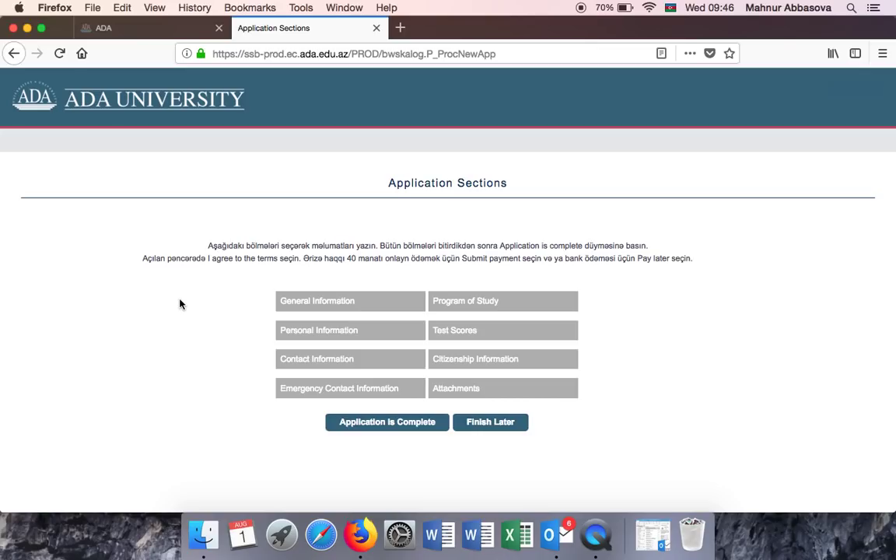
In General Information, fill in the father's name from the autocomplete and continue.
left_click(295, 304)
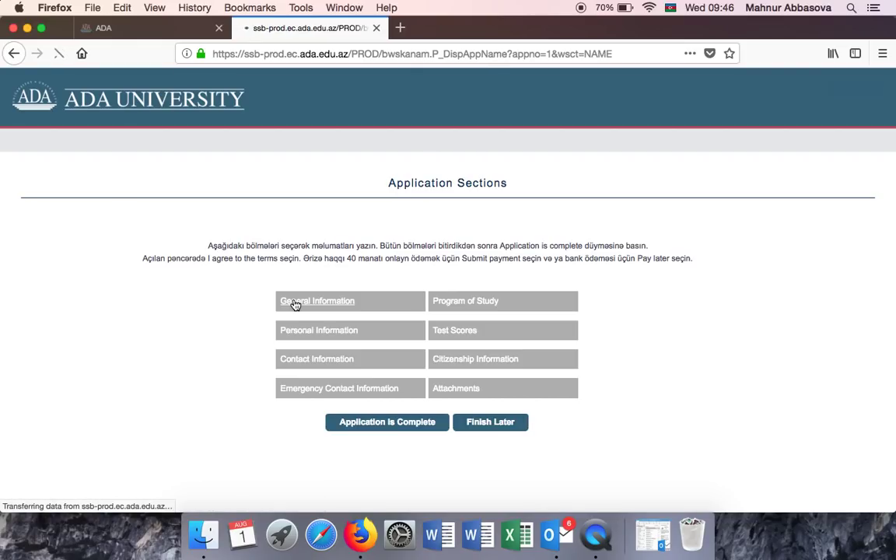
left_click(151, 331)
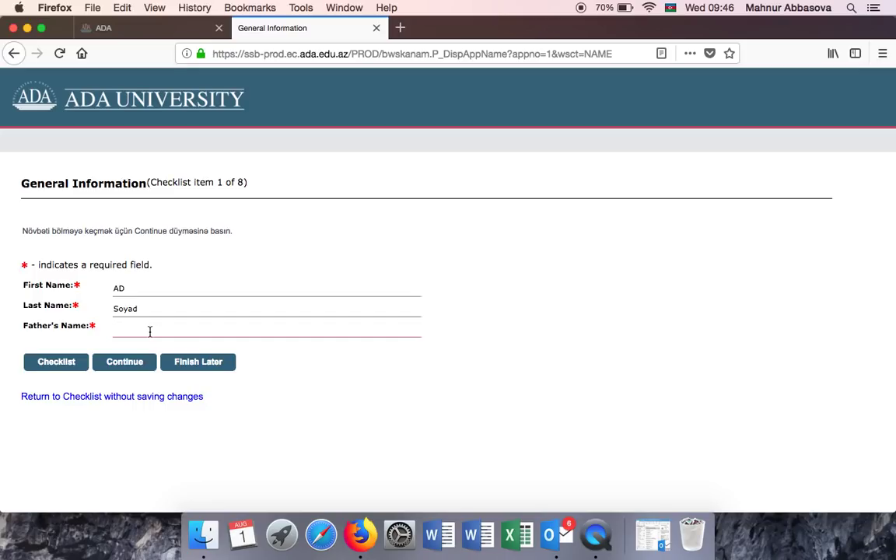
type("Ata adi")
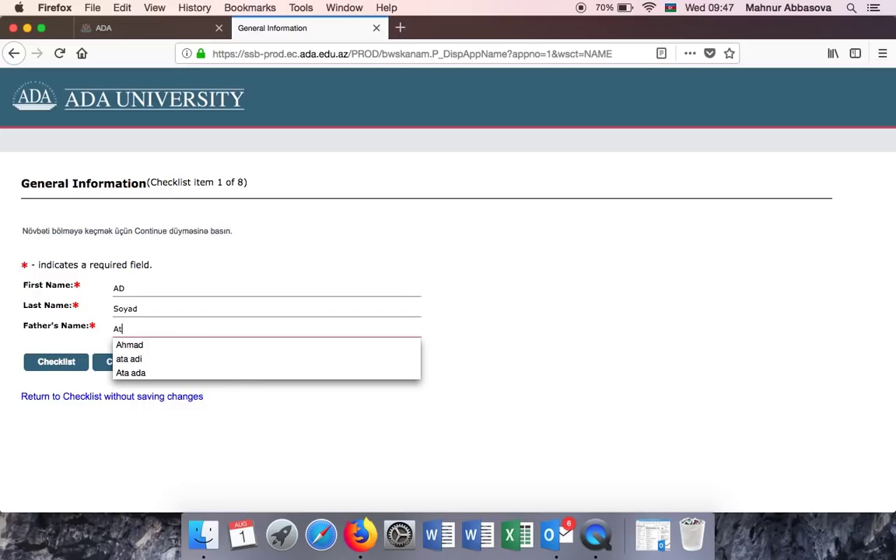
left_click(141, 344)
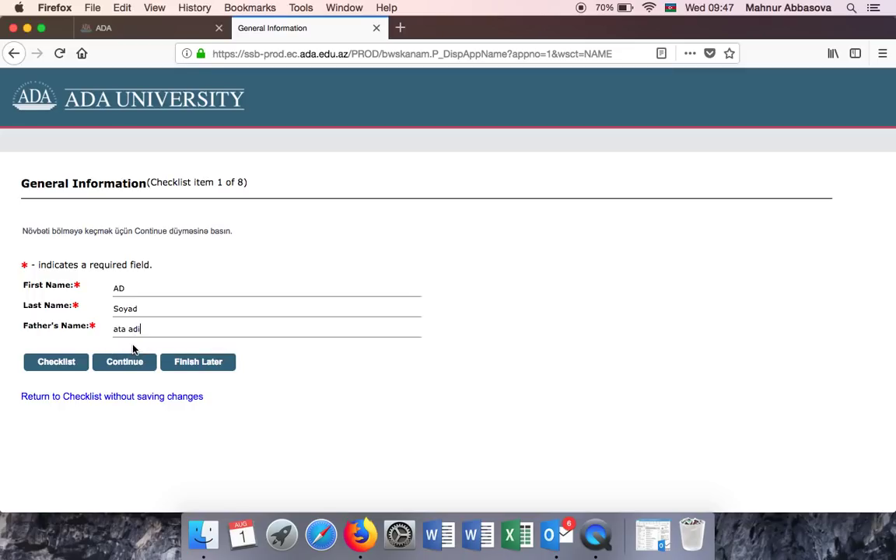
left_click(132, 362)
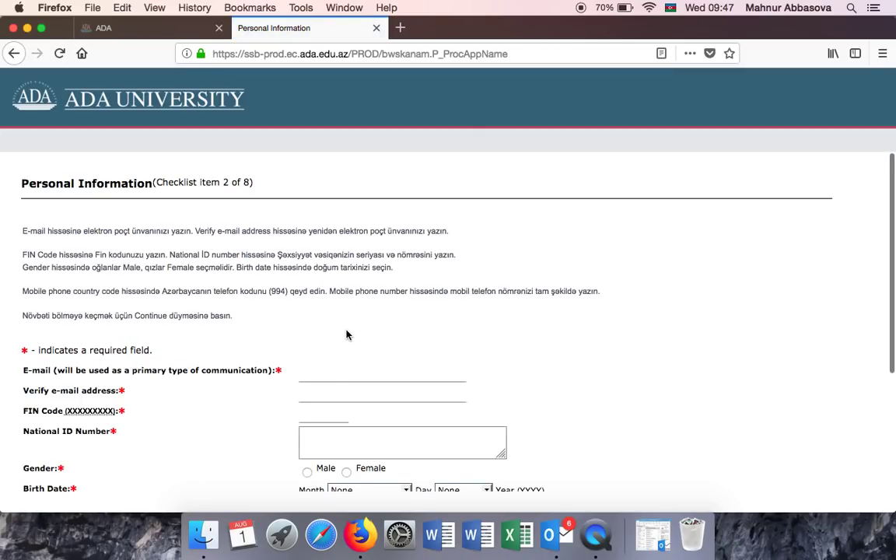
Enter the applicant's ada.edu.az e-mail address, fixing typos, and submit the Personal Information form.
scroll(346, 334, "down", 2)
left_click(347, 316)
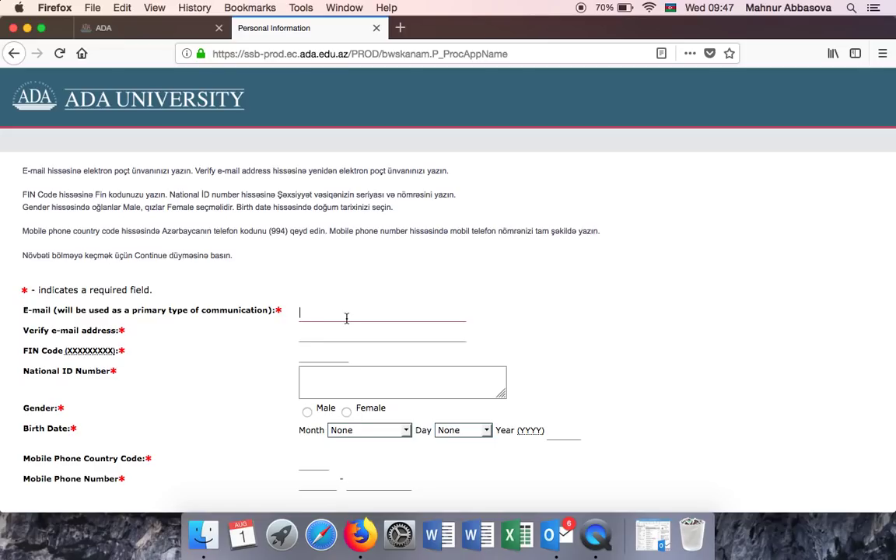
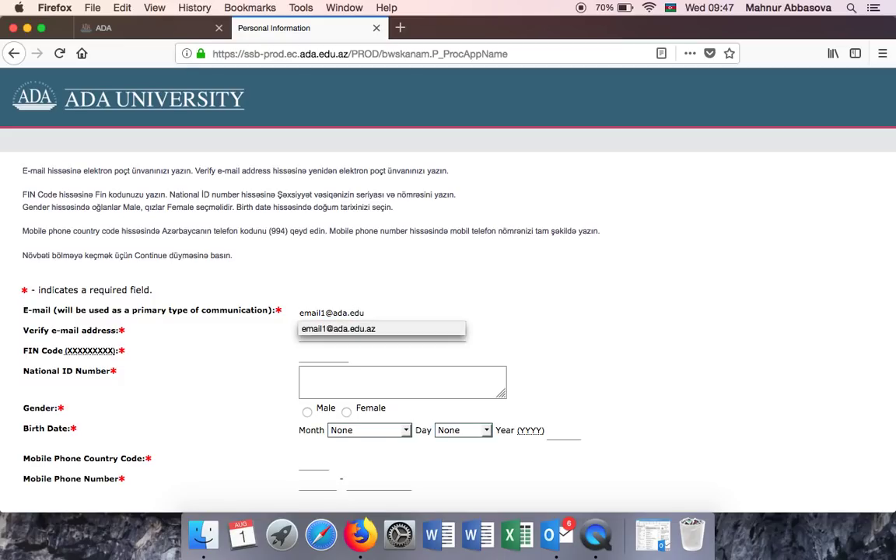
key("Escape")
key("Return")
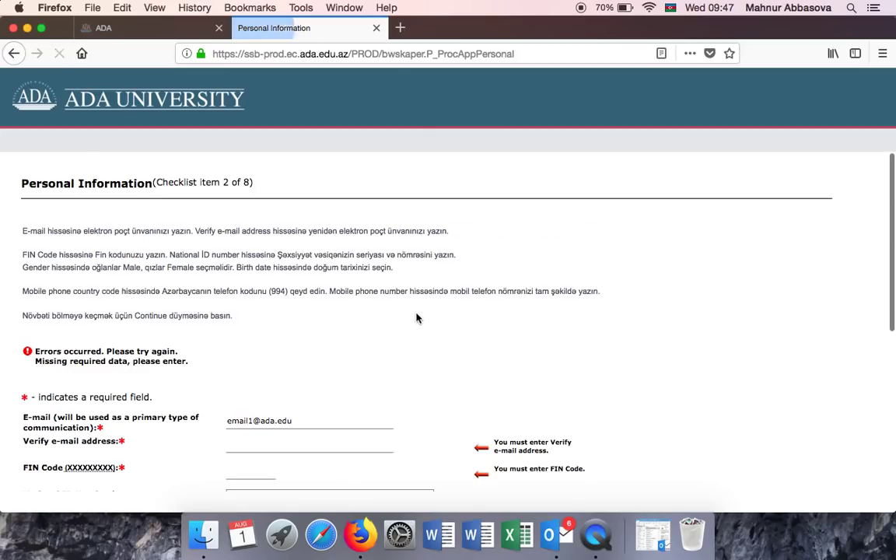
Complete the e-mail address and enter the same address in the confirmation field.
left_click(304, 421)
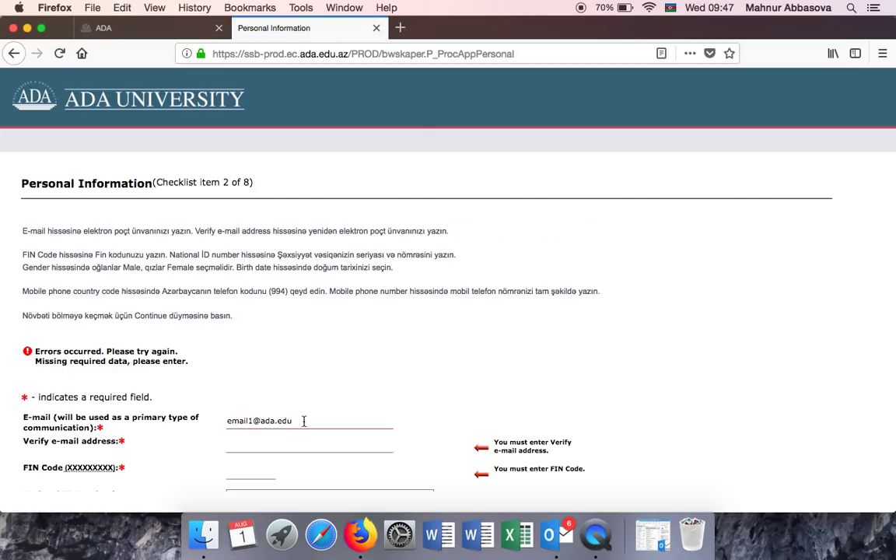
type(".az")
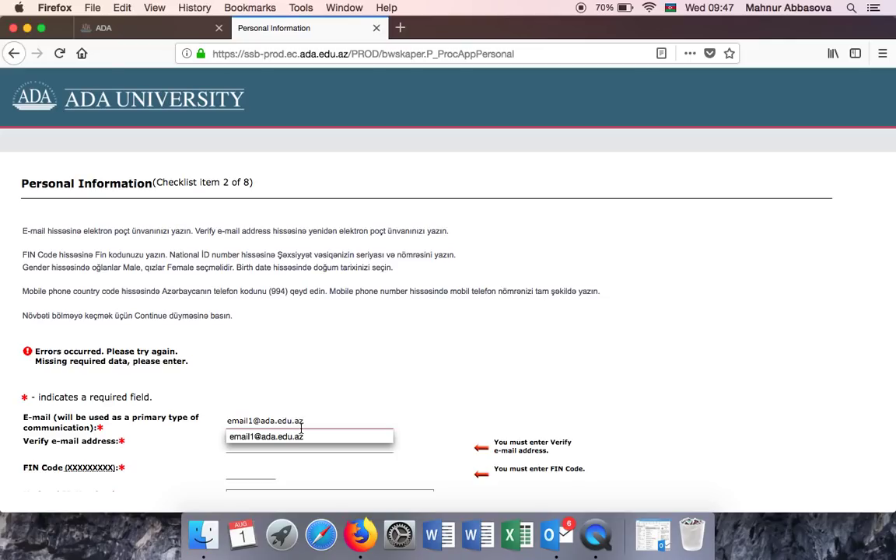
left_click(288, 435)
scroll(311, 358, "down", 1)
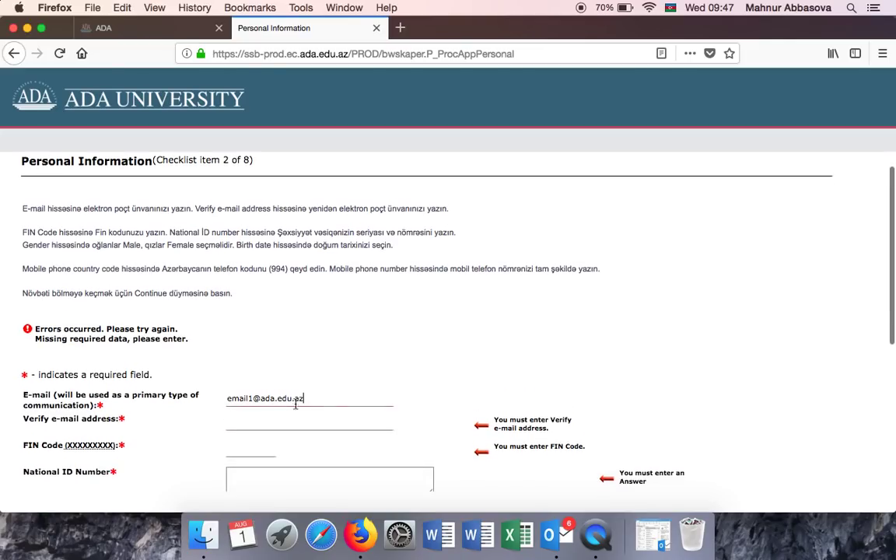
left_click(264, 421)
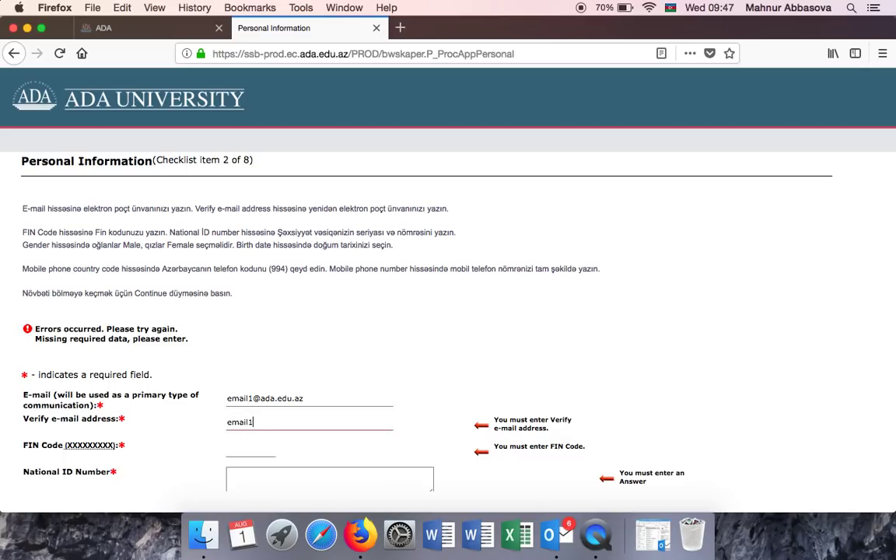
Enter the applicant's FIN code and national ID number.
scroll(498, 345, "down", 5)
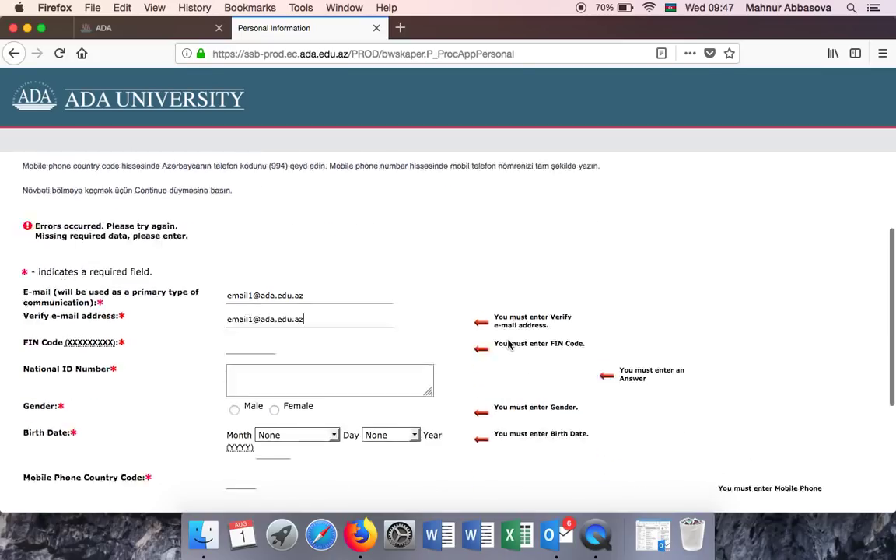
left_click(256, 204)
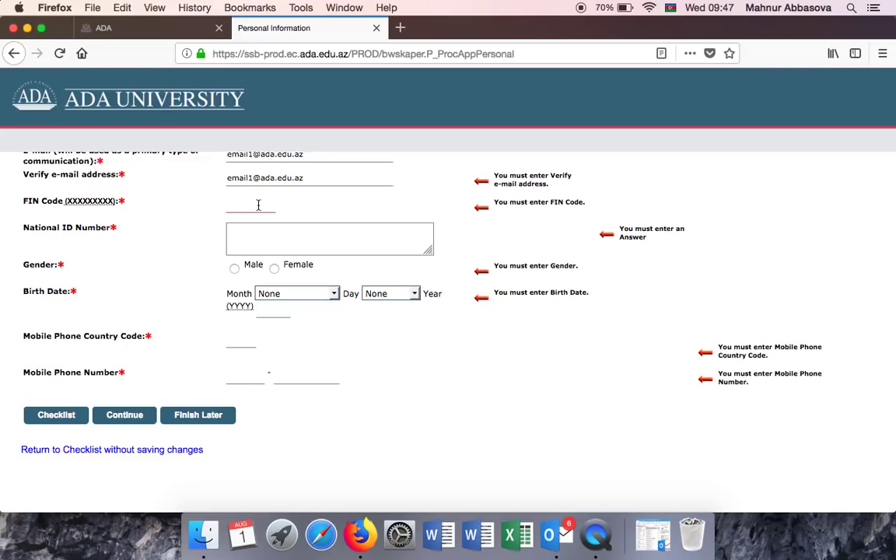
type("1234567")
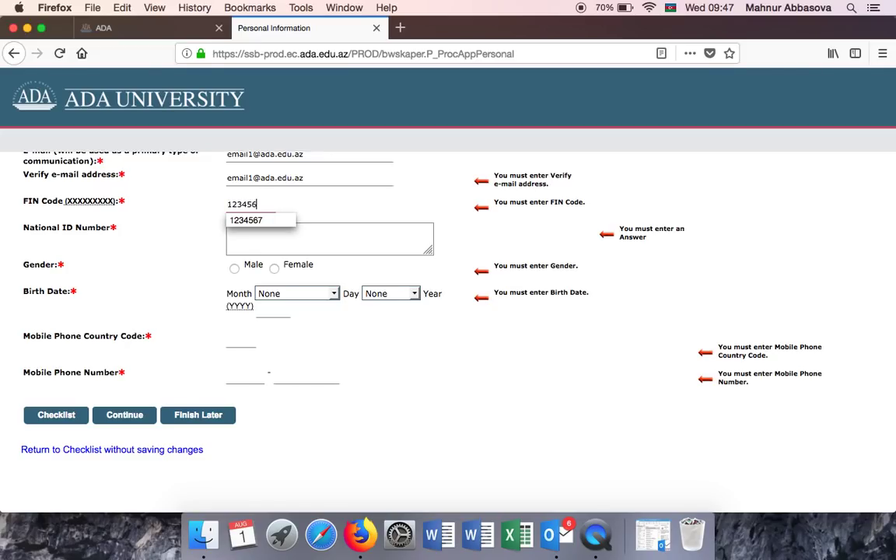
left_click(253, 234)
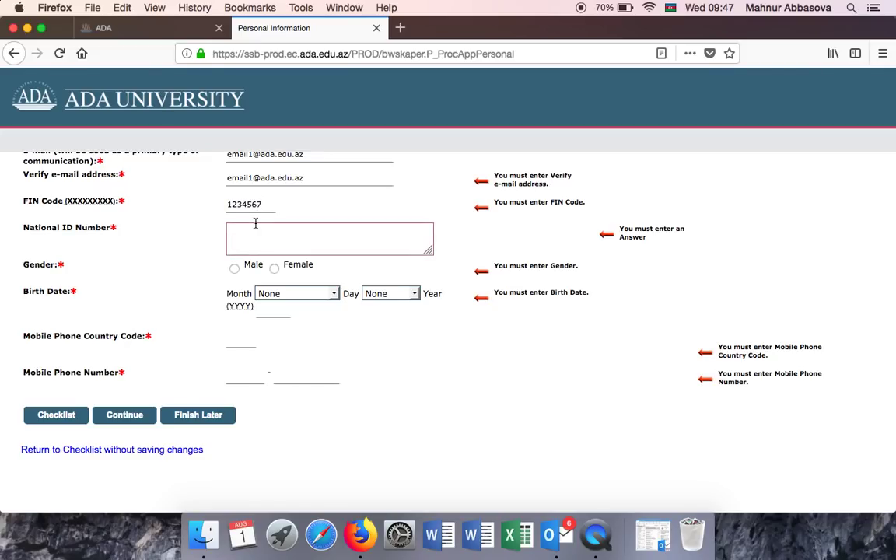
type("AZE NO 12345678")
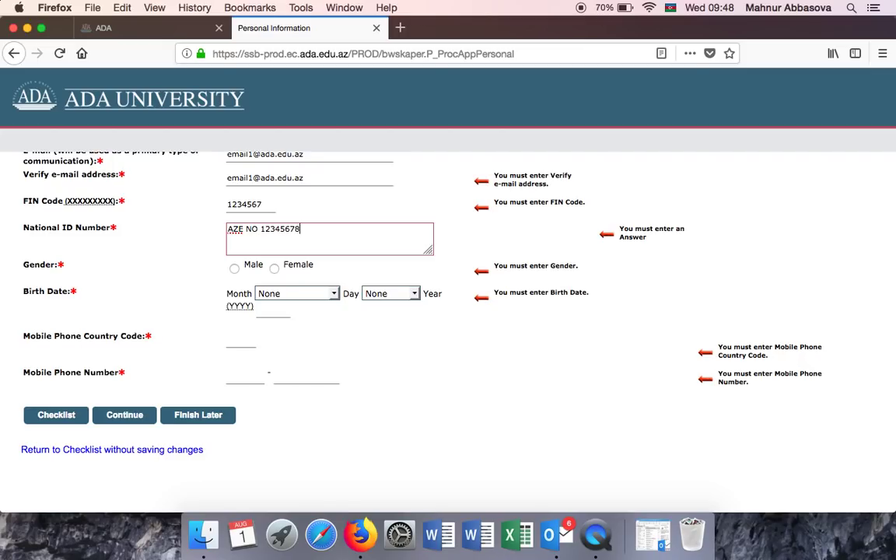
left_click(275, 268)
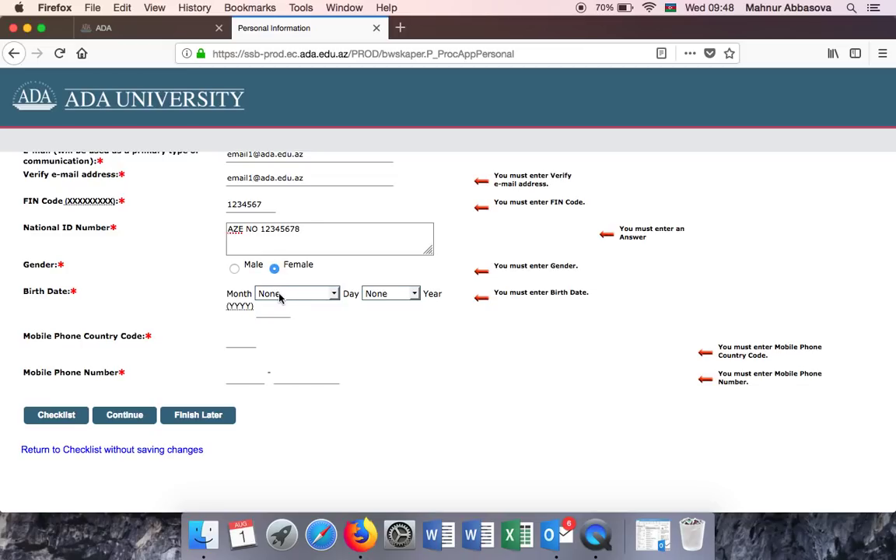
left_click(261, 294)
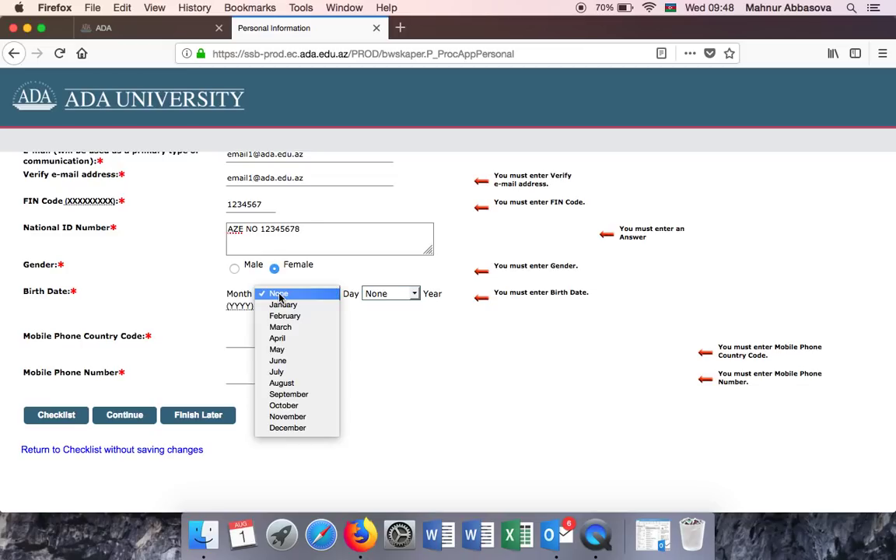
left_click(281, 361)
left_click(395, 299)
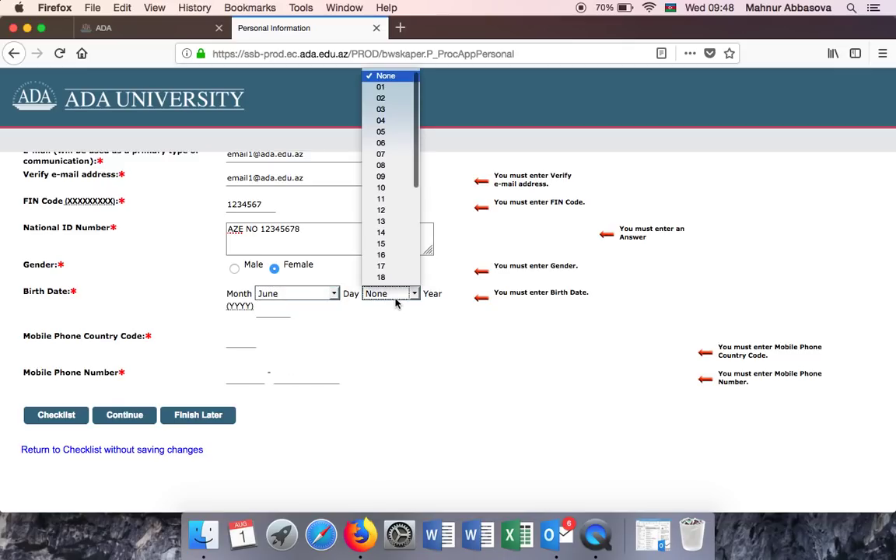
left_click(398, 235)
left_click(438, 294)
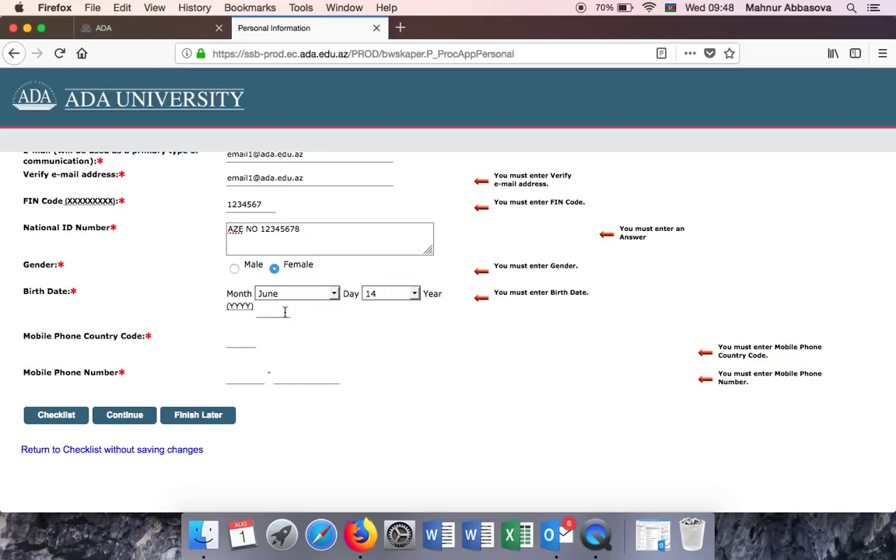
type("2001")
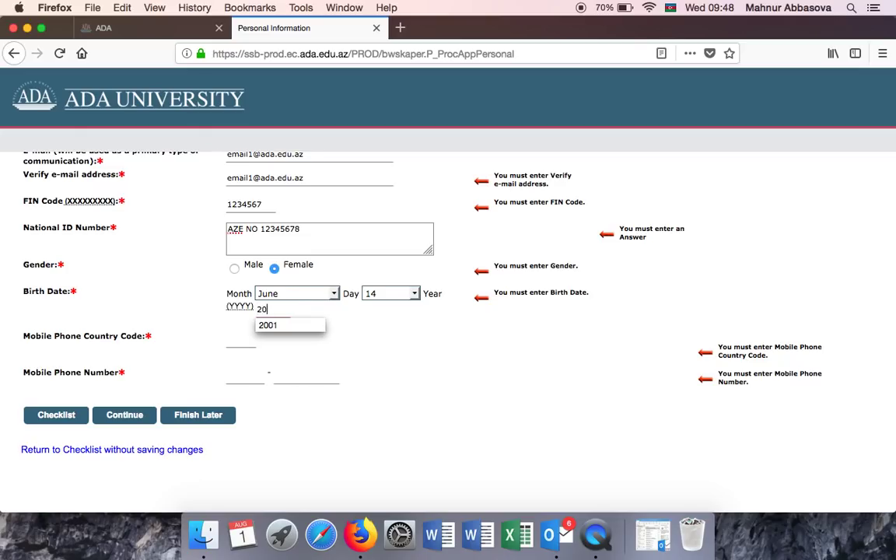
left_click(286, 325)
Enter the mobile number with country code 994.
left_click(235, 340)
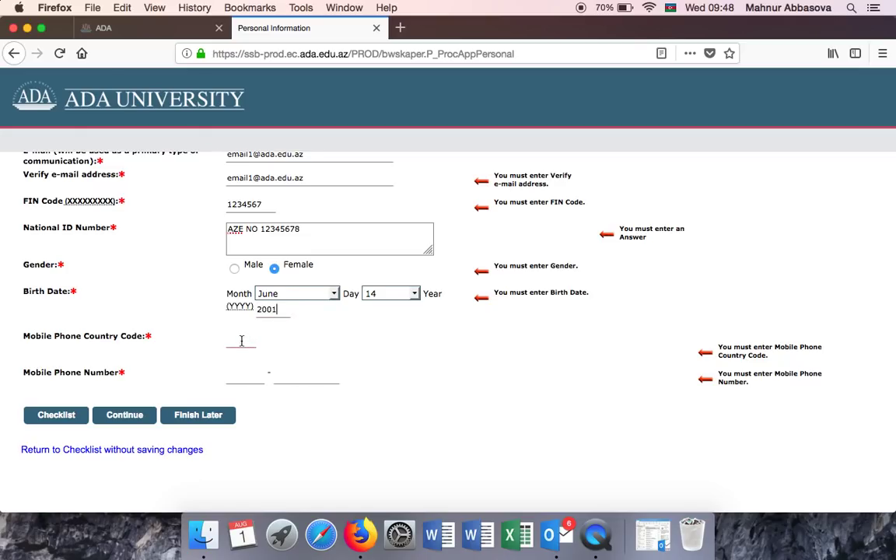
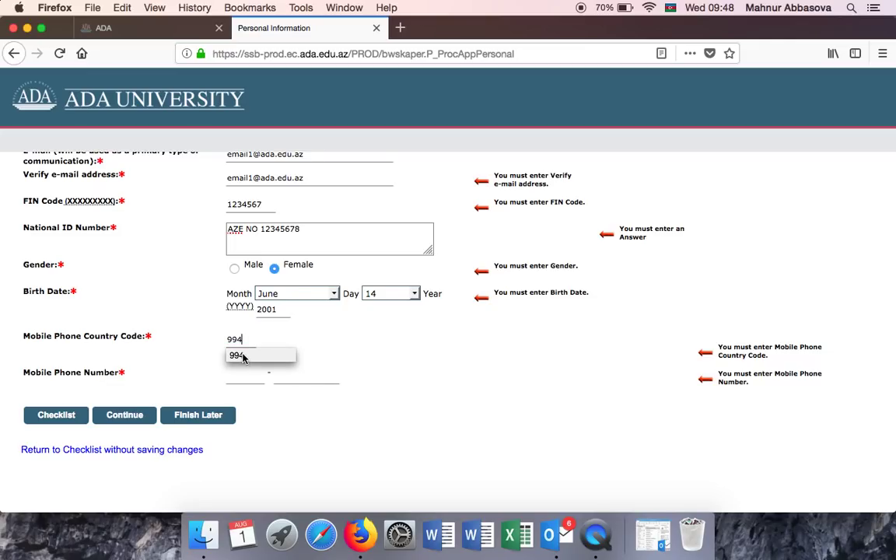
left_click(237, 355)
left_click(243, 376)
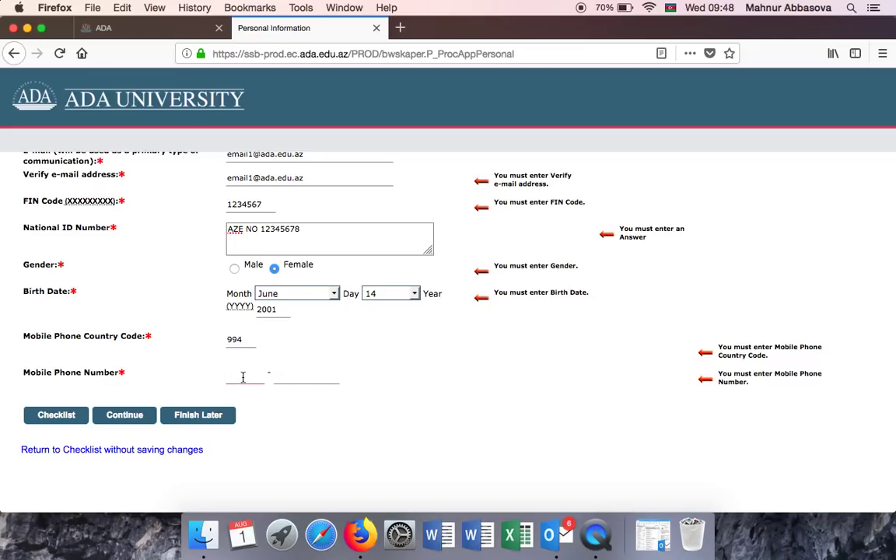
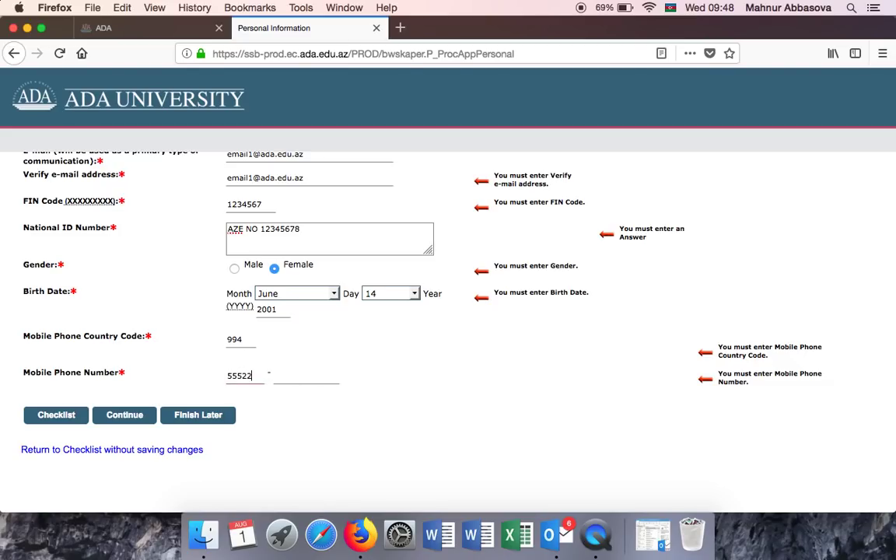
After the Continue error, correct the mobile phone number digits.
left_click(124, 418)
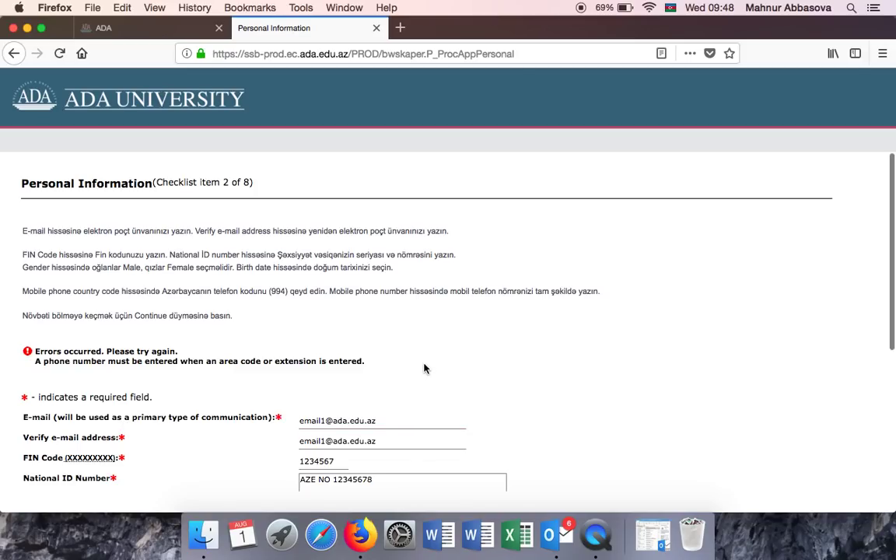
scroll(424, 368, "down", 2)
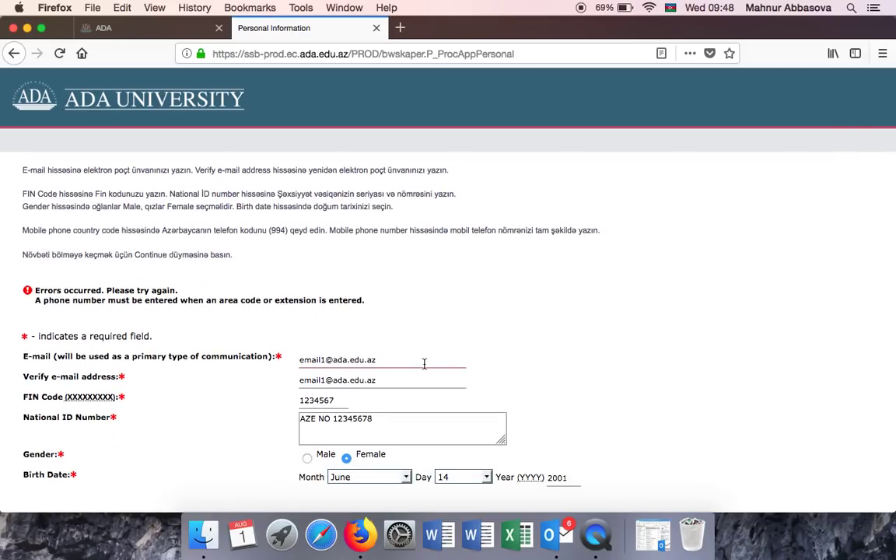
scroll(424, 364, "down", 4)
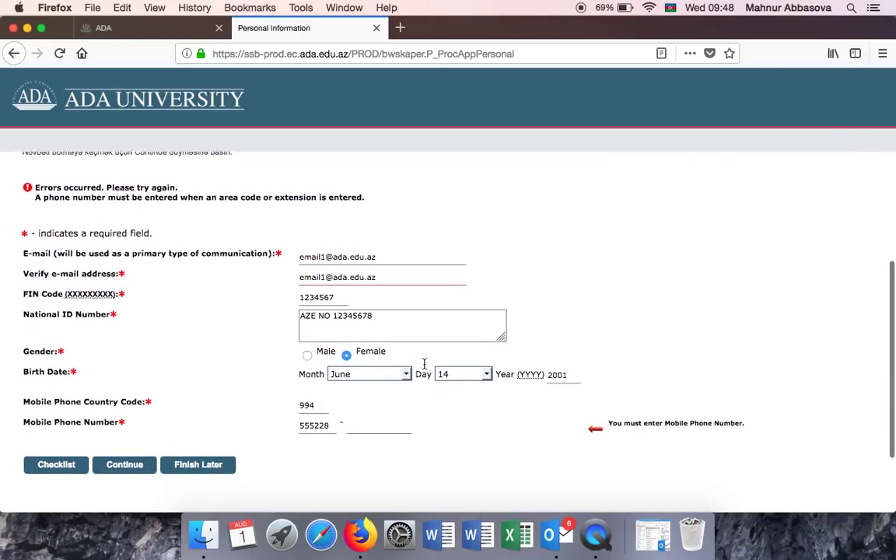
double_click(306, 405)
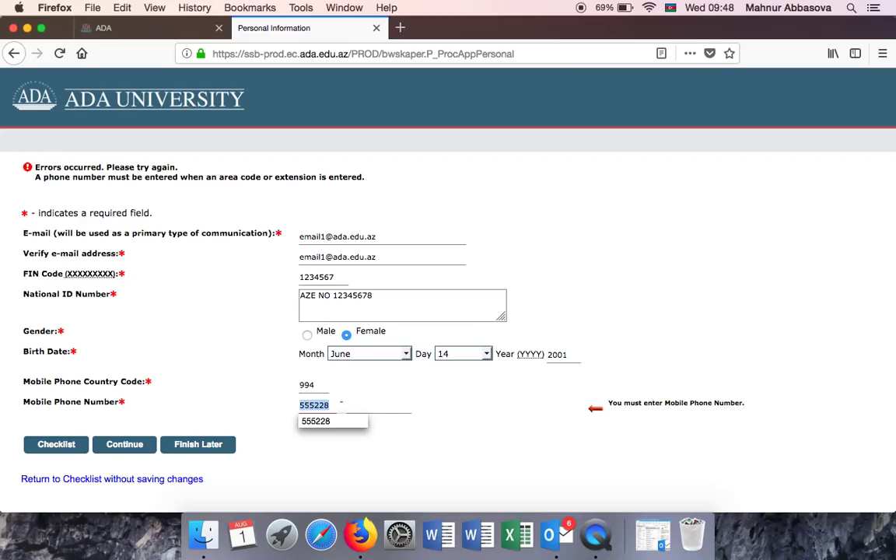
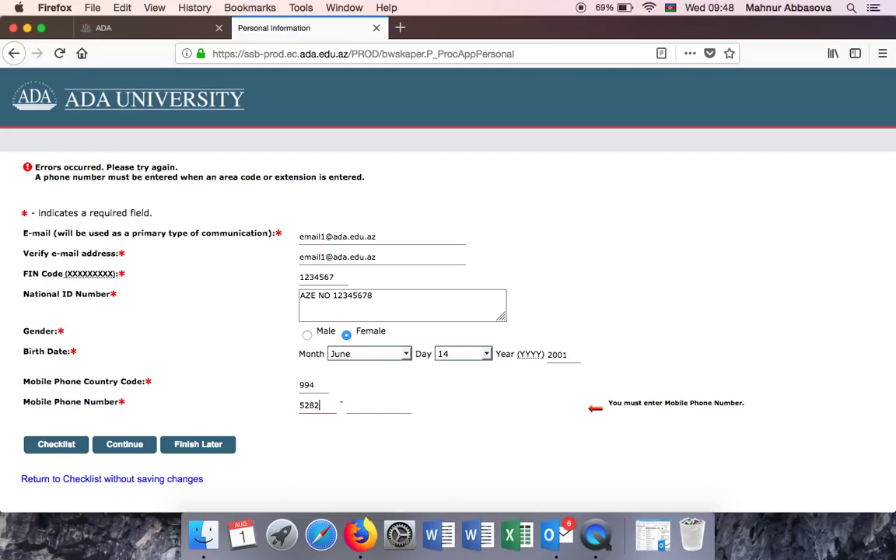
left_click(387, 408)
Continue to Contact Information and fill the permanent street address from the suggestion.
left_click(134, 451)
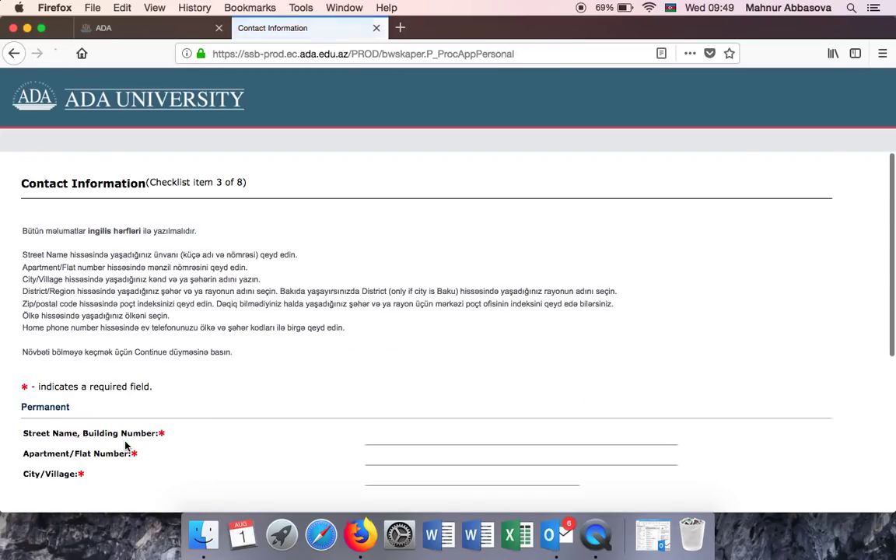
scroll(351, 340, "down", 2)
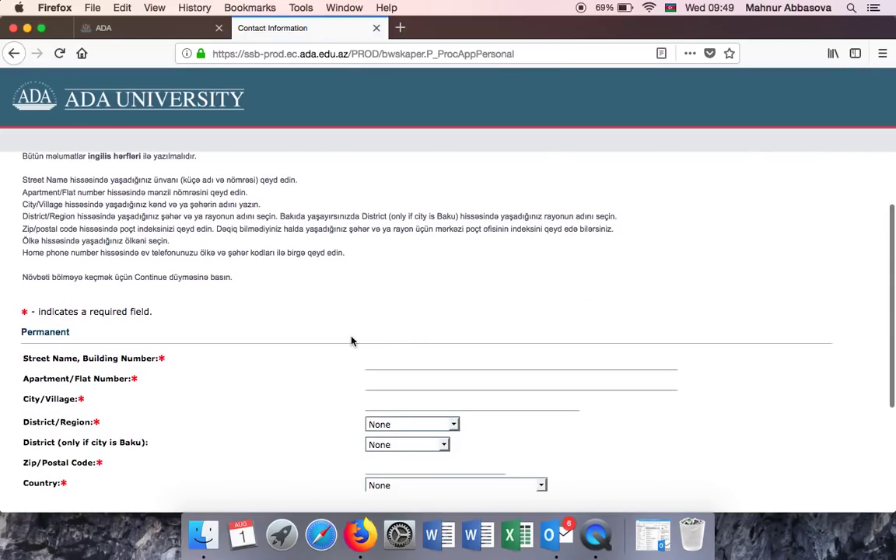
scroll(352, 340, "down", 1)
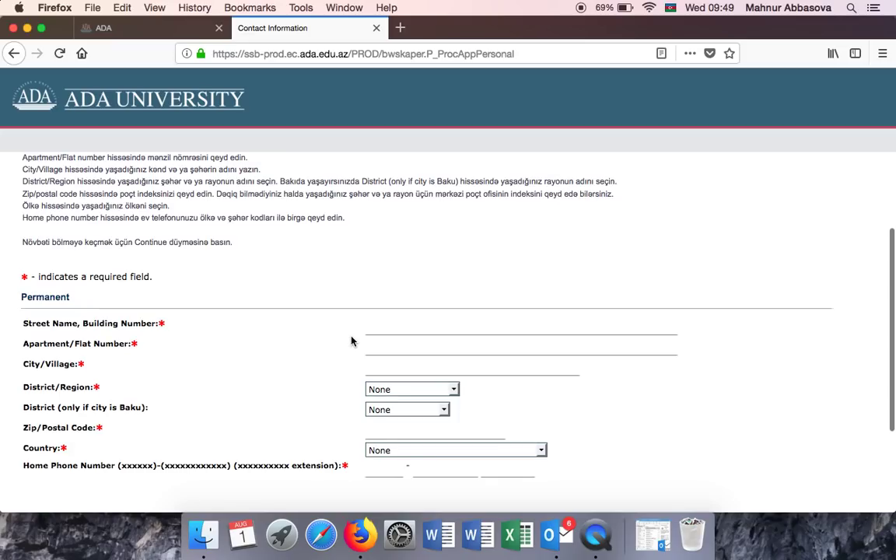
scroll(352, 339, "up", 3)
scroll(351, 340, "down", 3)
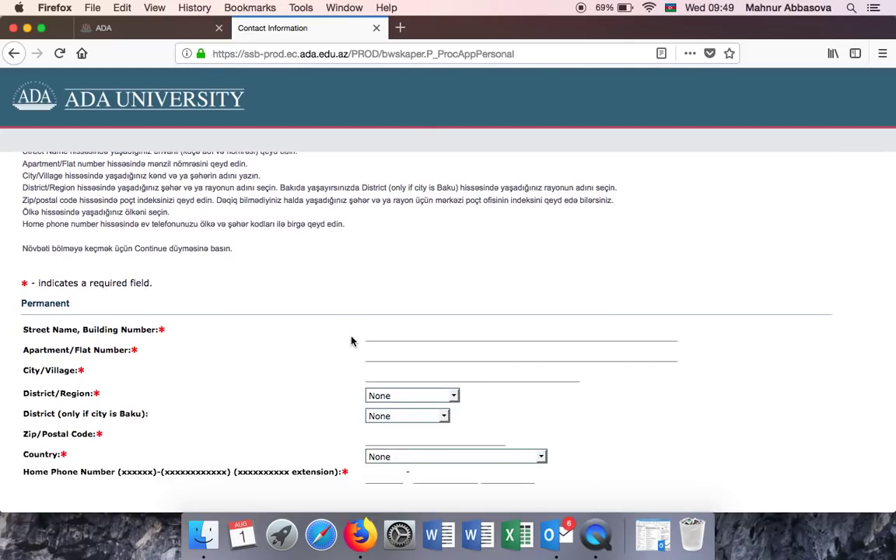
left_click(384, 336)
type("11")
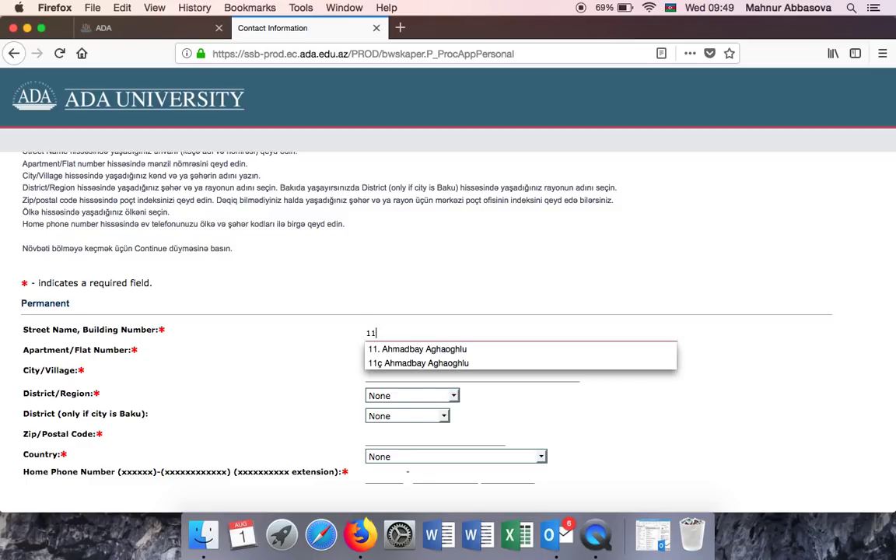
key("Down")
key("Return")
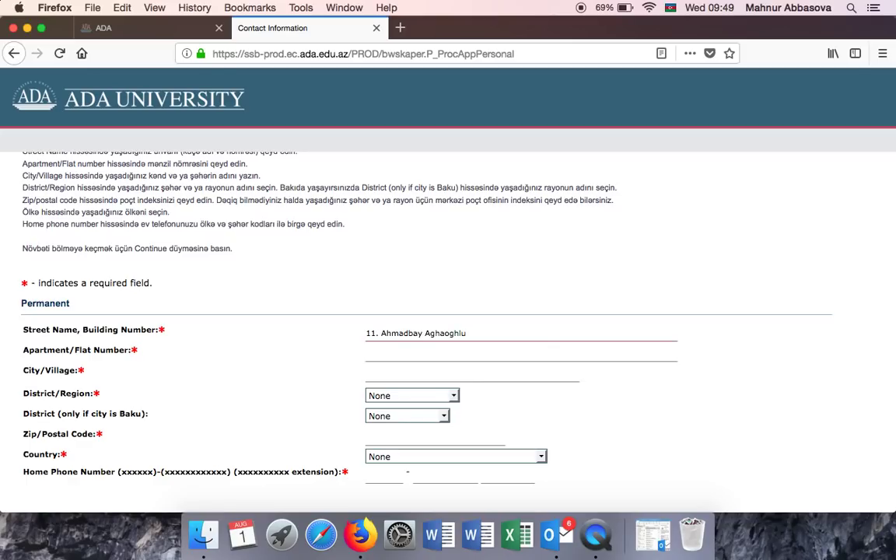
Add the apartment number and set the city to Baku.
left_click(377, 352)
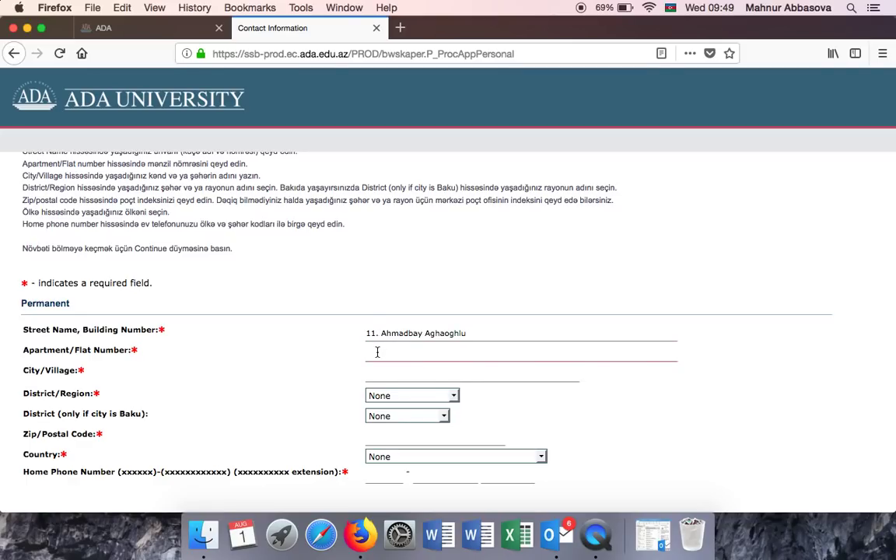
type("Flat")
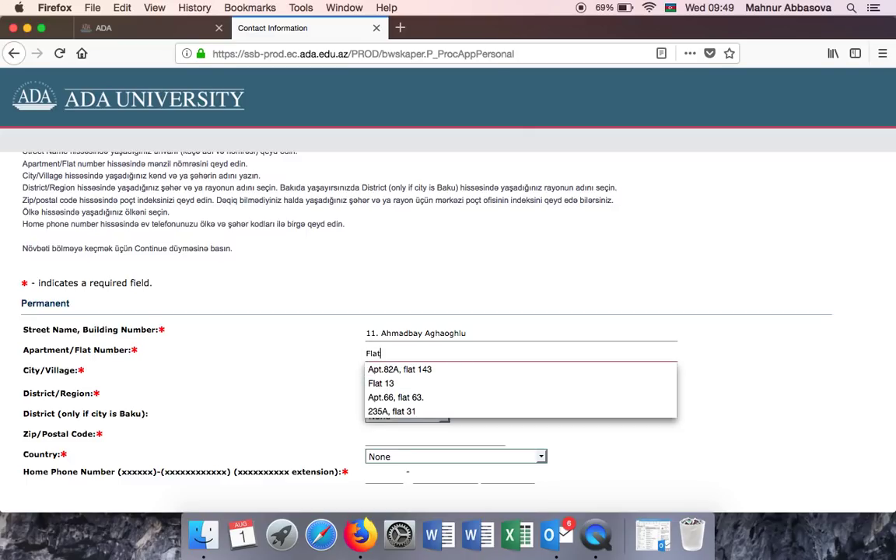
type(" 13.")
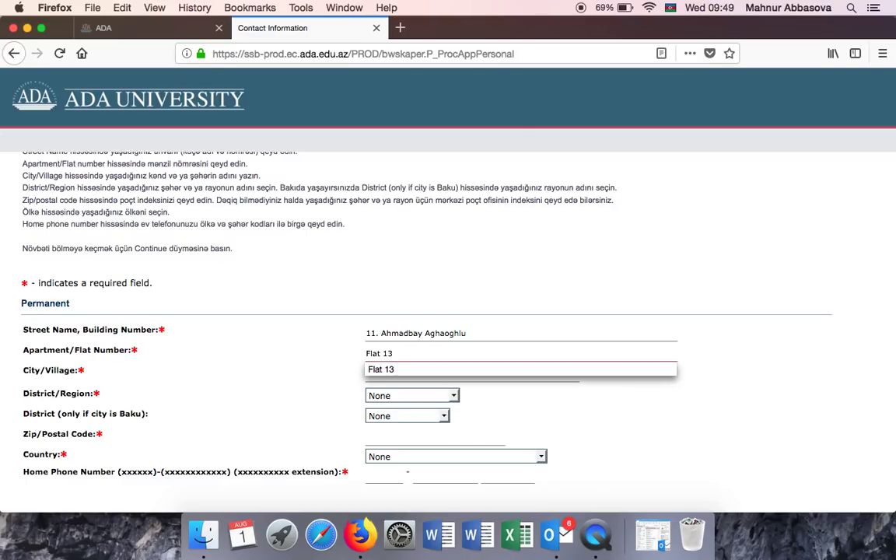
left_click(379, 375)
type("Baku")
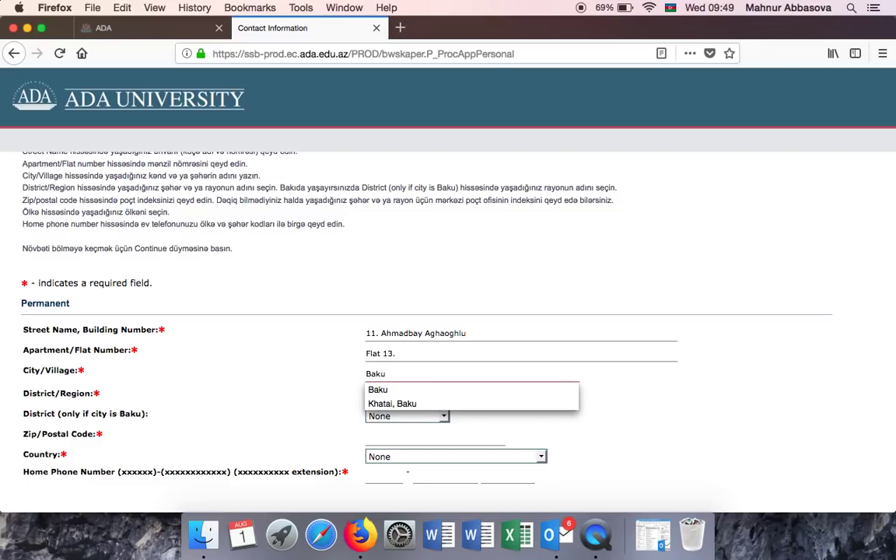
left_click(378, 390)
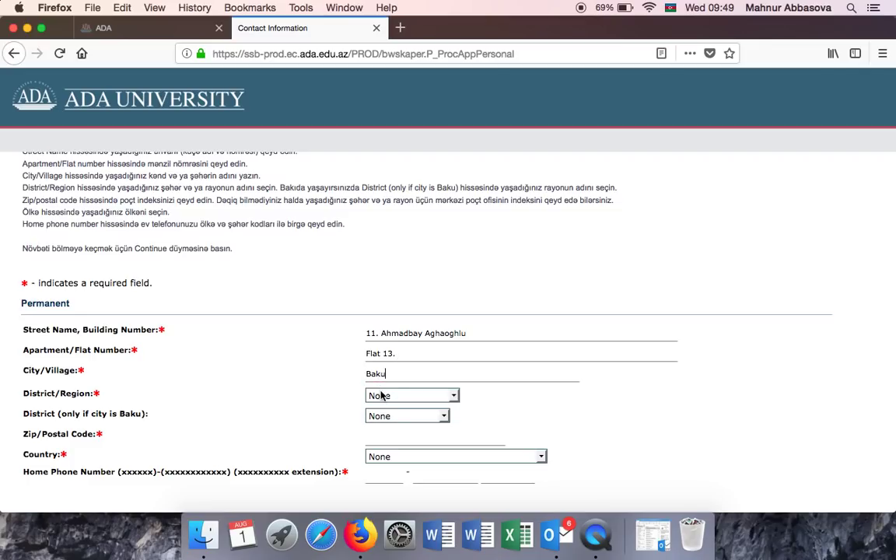
Choose Baku as the District/Region.
left_click(385, 398)
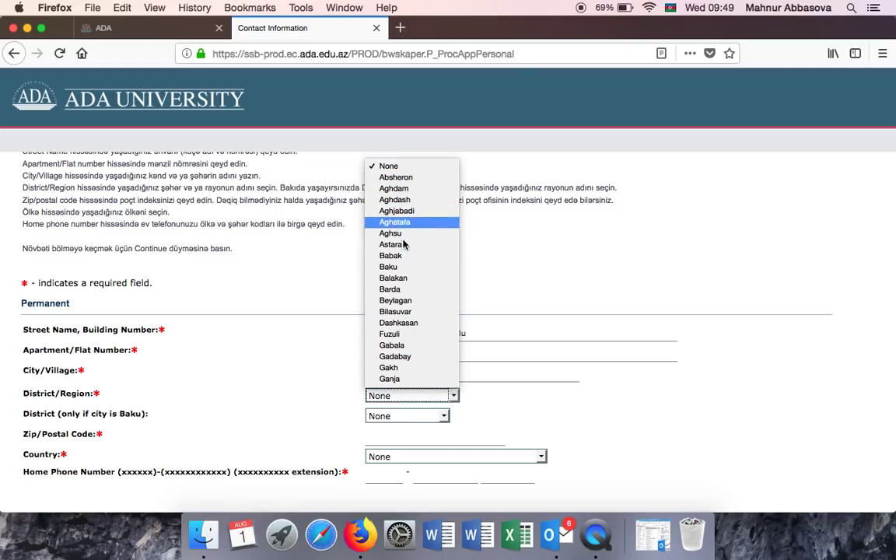
scroll(405, 289, "down", 3)
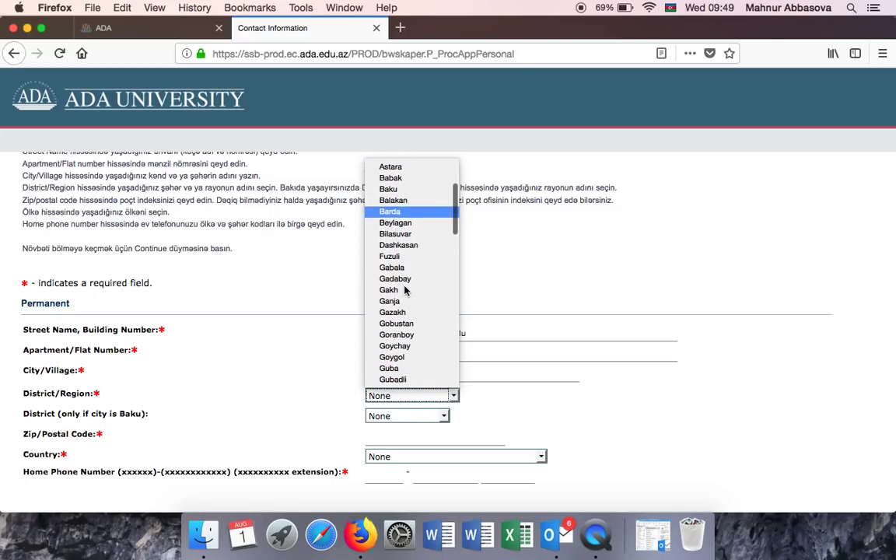
scroll(404, 259, "up", 3)
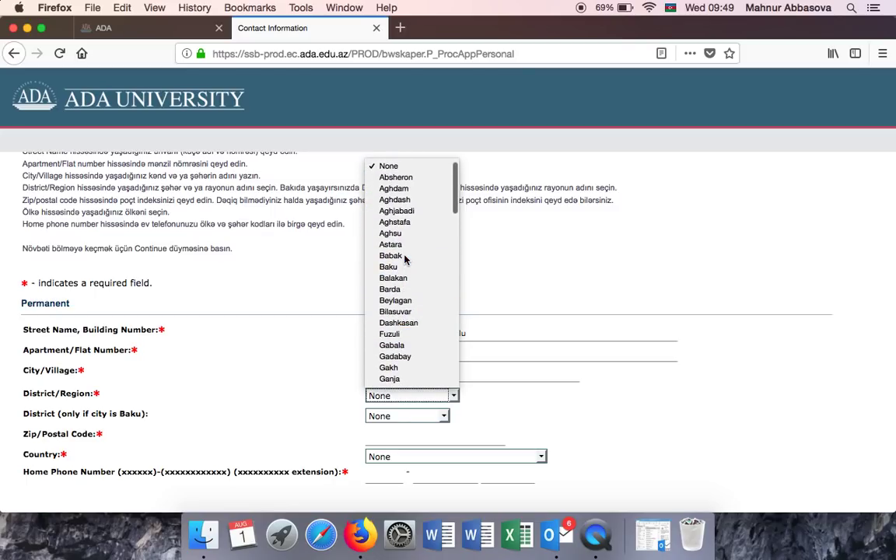
scroll(405, 259, "down", 10)
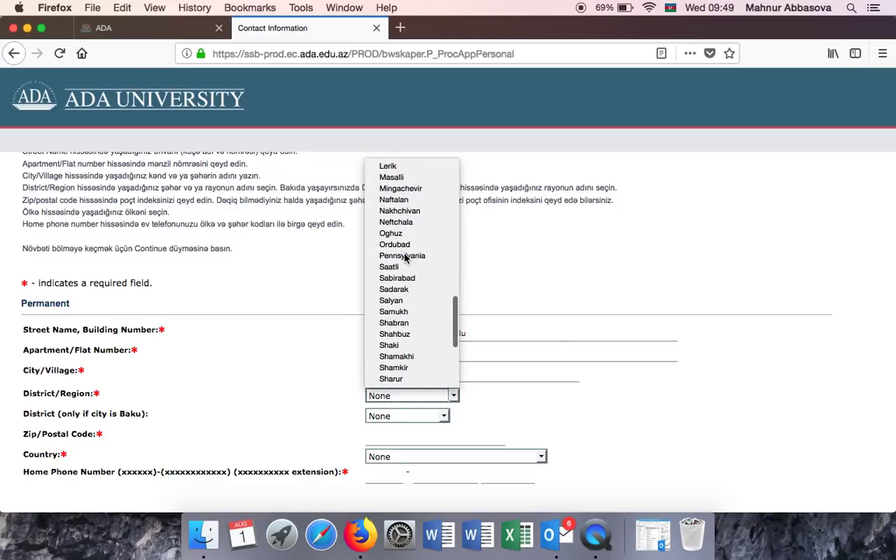
scroll(405, 259, "down", 2)
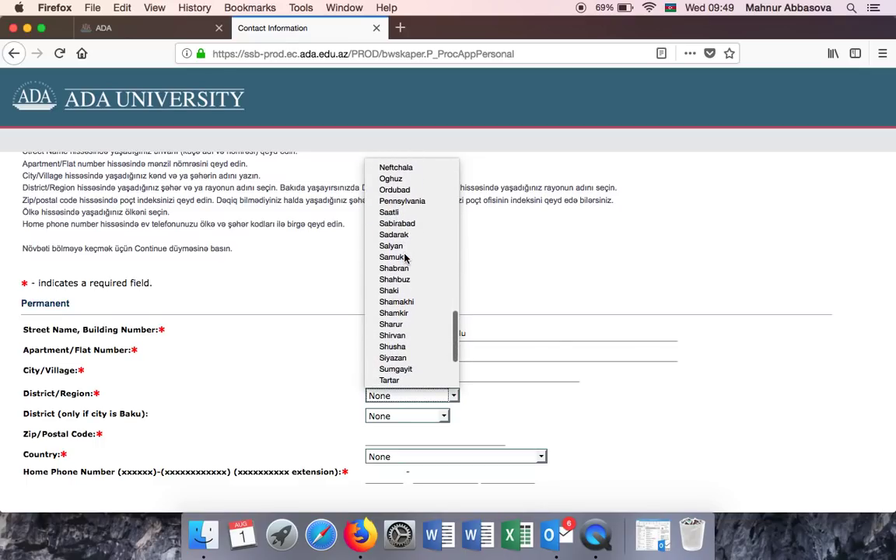
scroll(405, 259, "down", 3)
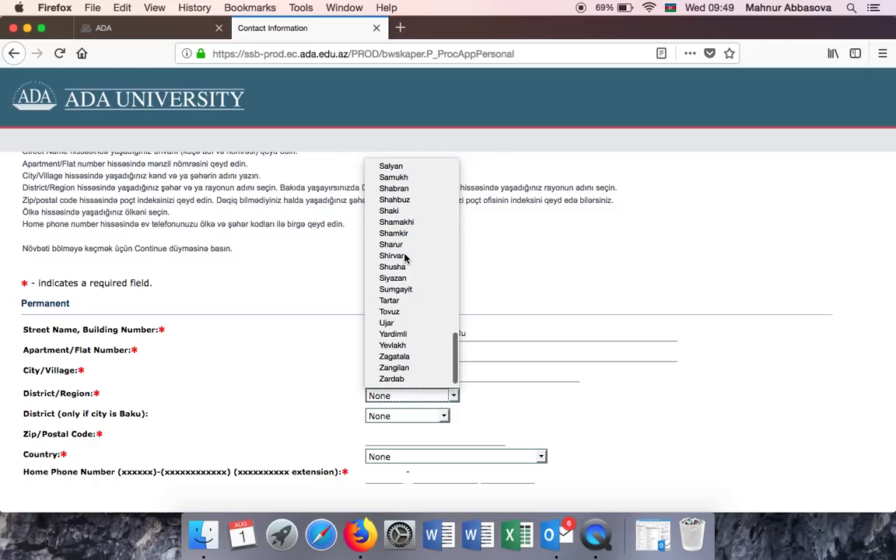
scroll(397, 249, "up", 12)
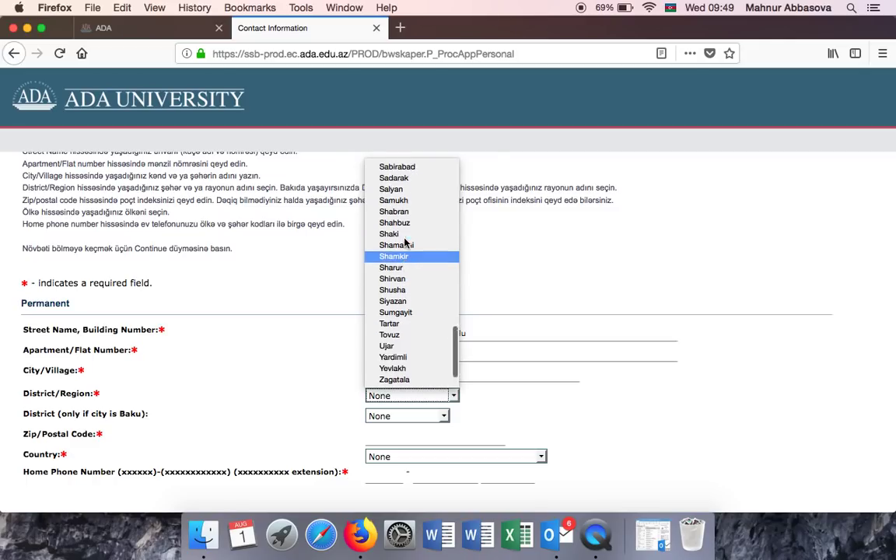
scroll(405, 243, "up", 5)
scroll(405, 243, "down", 15)
scroll(405, 242, "down", 3)
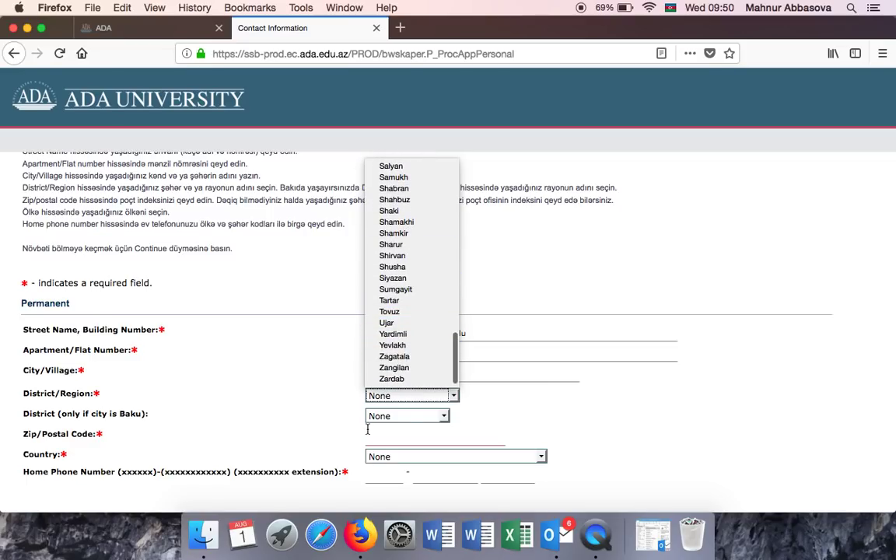
left_click(283, 337)
left_click(401, 397)
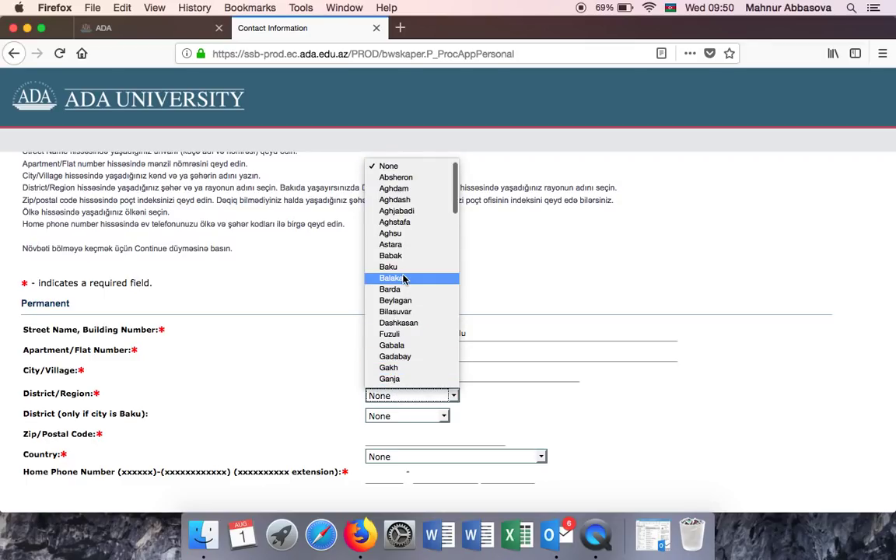
left_click(400, 267)
Set the Baku district to Khatai and type the postal code.
left_click(387, 417)
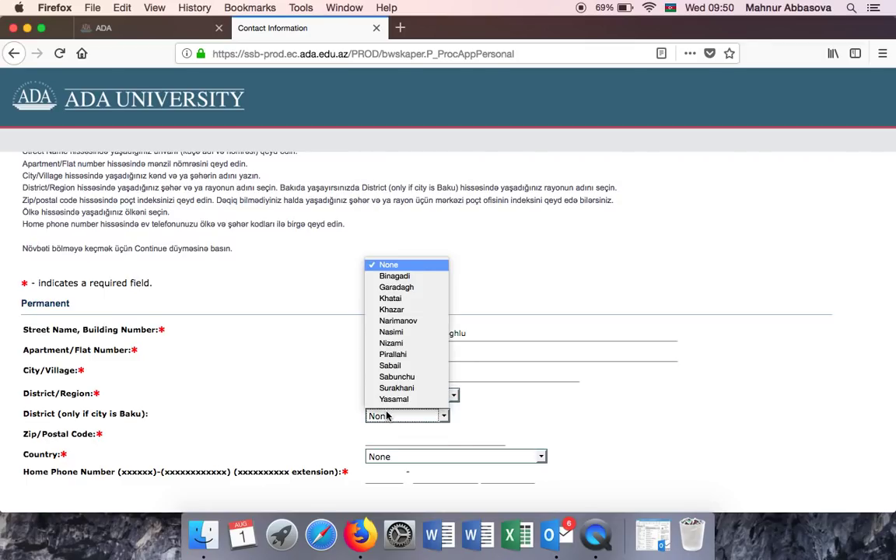
left_click(406, 299)
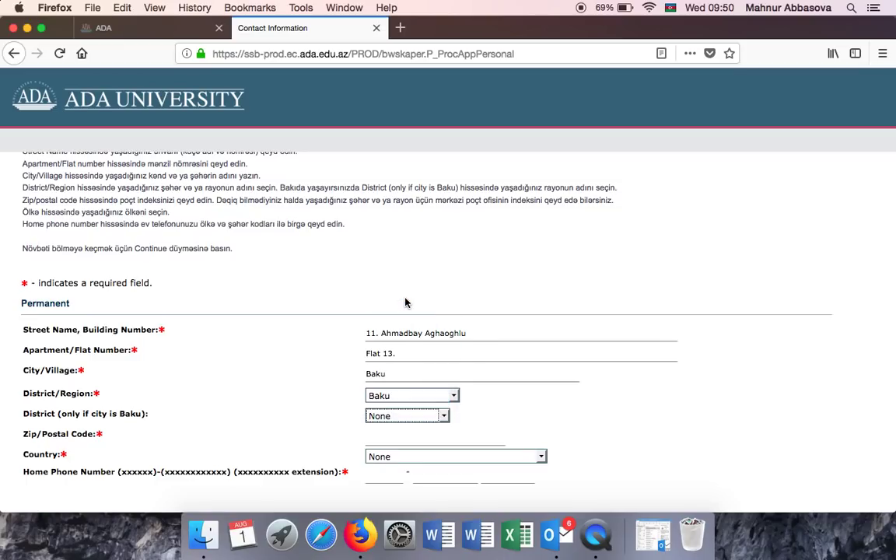
left_click(401, 440)
type("AZ1008")
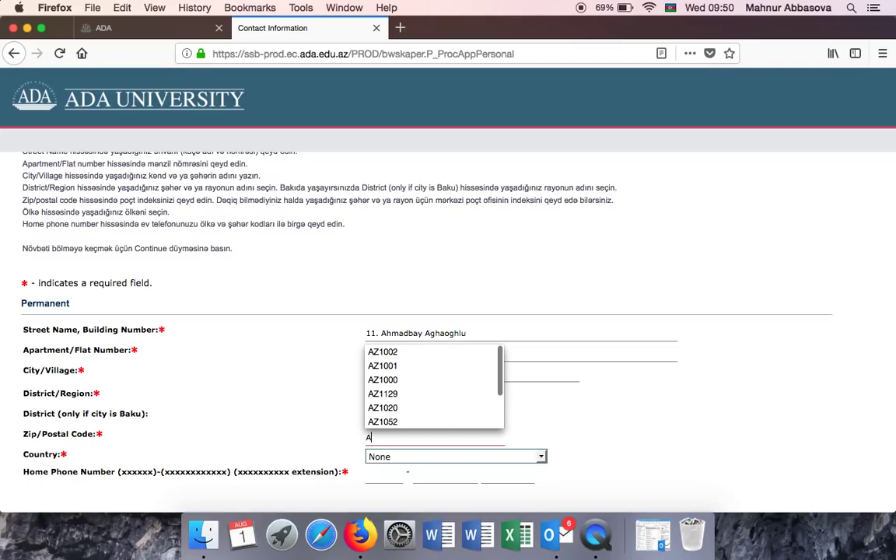
Set the country to Azerbaijan.
left_click(536, 405)
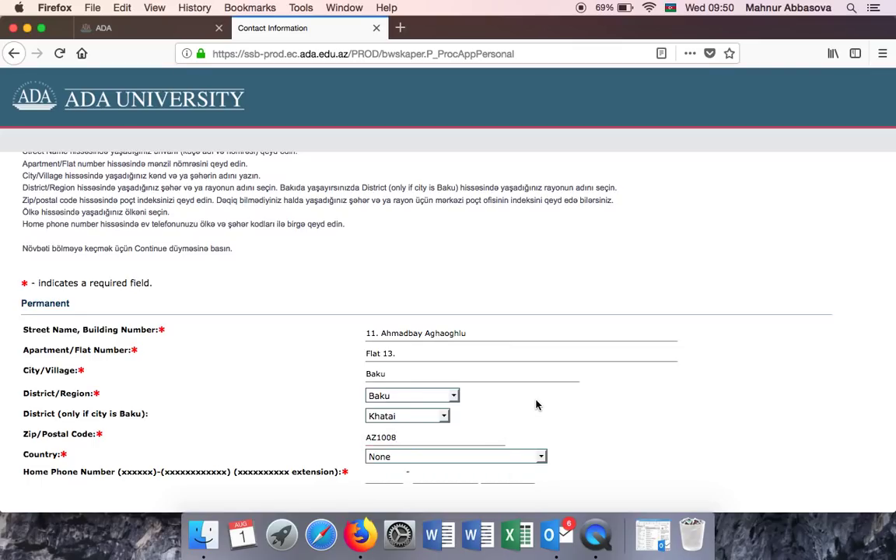
scroll(536, 405, "down", 2)
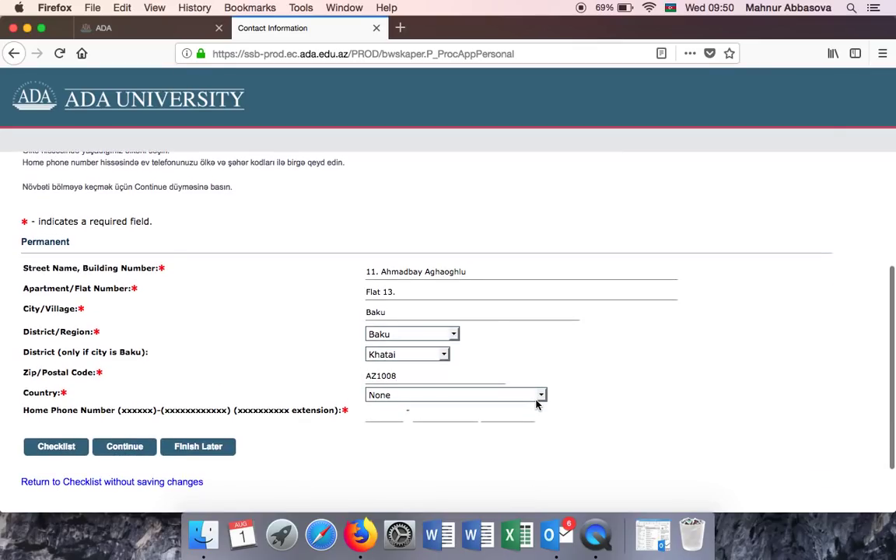
left_click(411, 396)
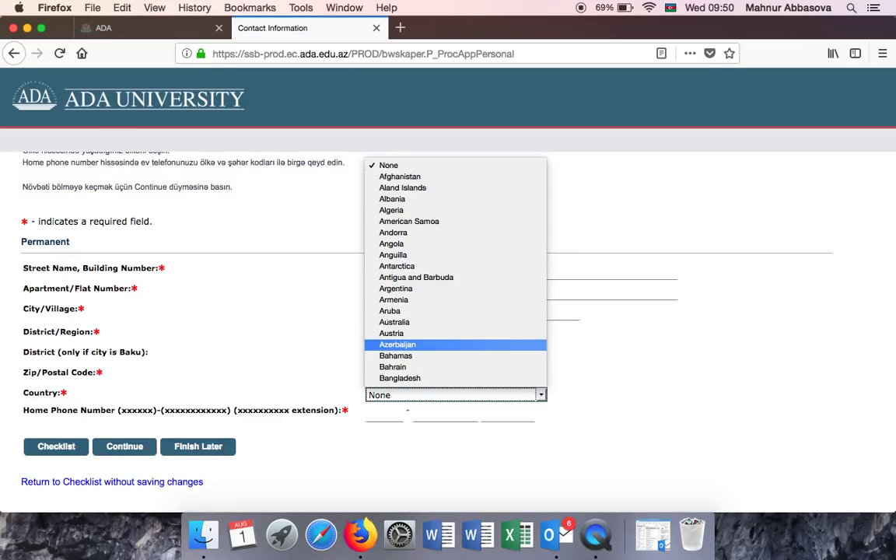
left_click(418, 345)
Enter the home phone area code and number, then continue to Emergency Contact Information.
left_click(390, 414)
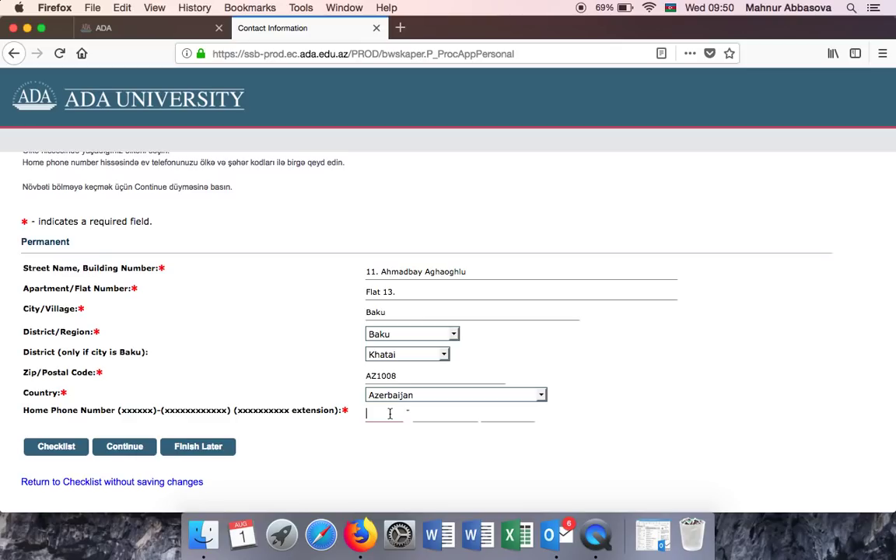
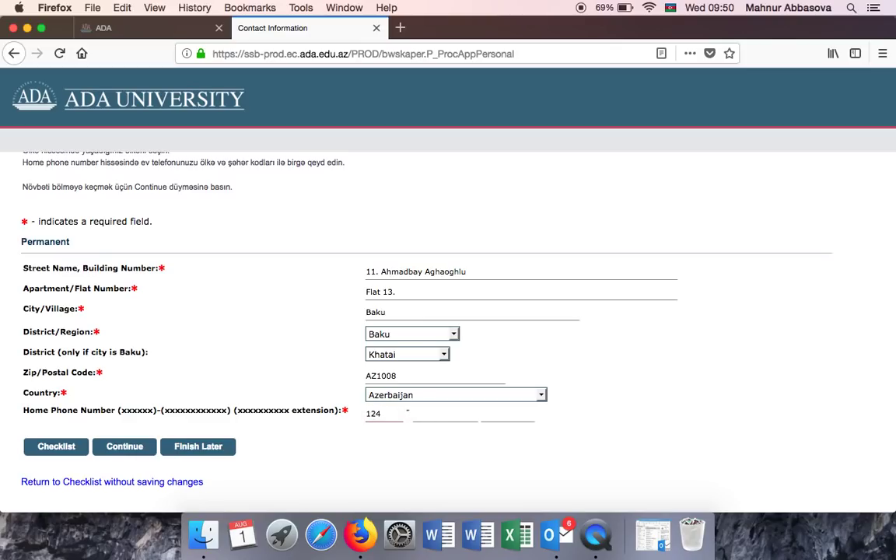
left_click(427, 415)
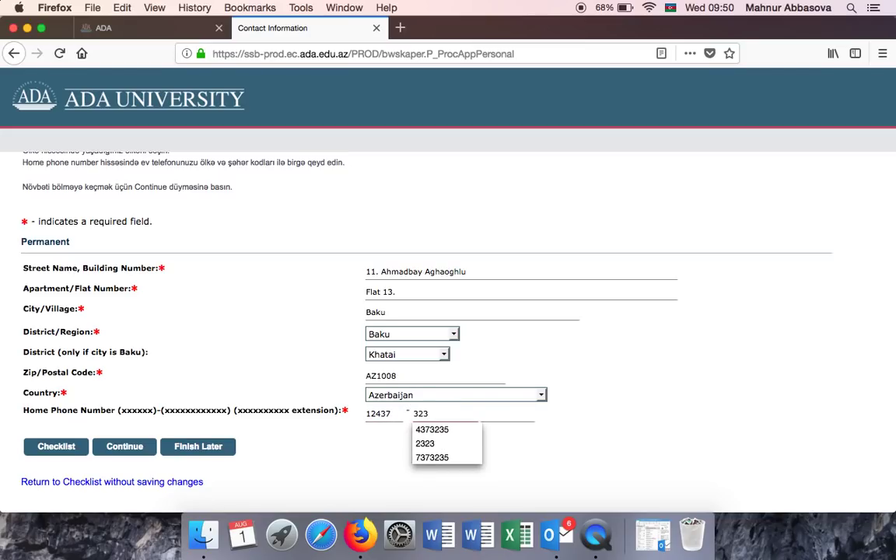
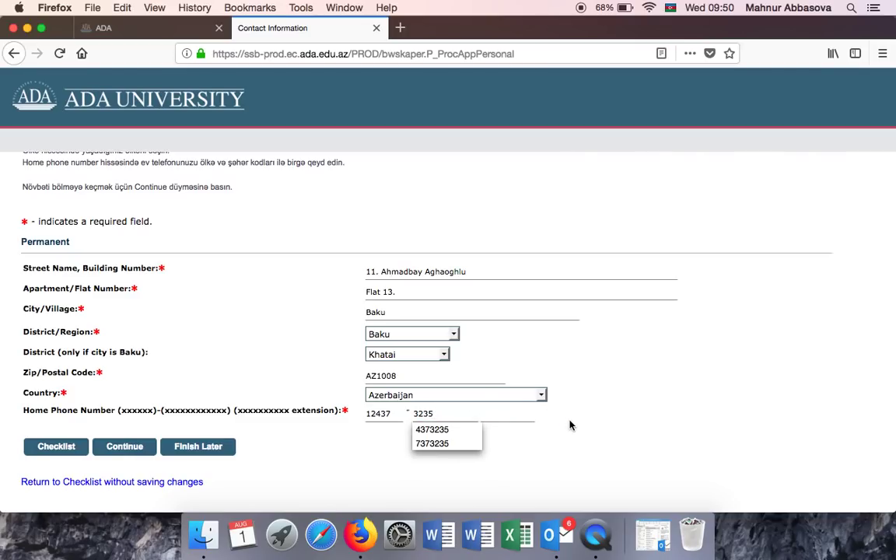
left_click(572, 424)
left_click(114, 451)
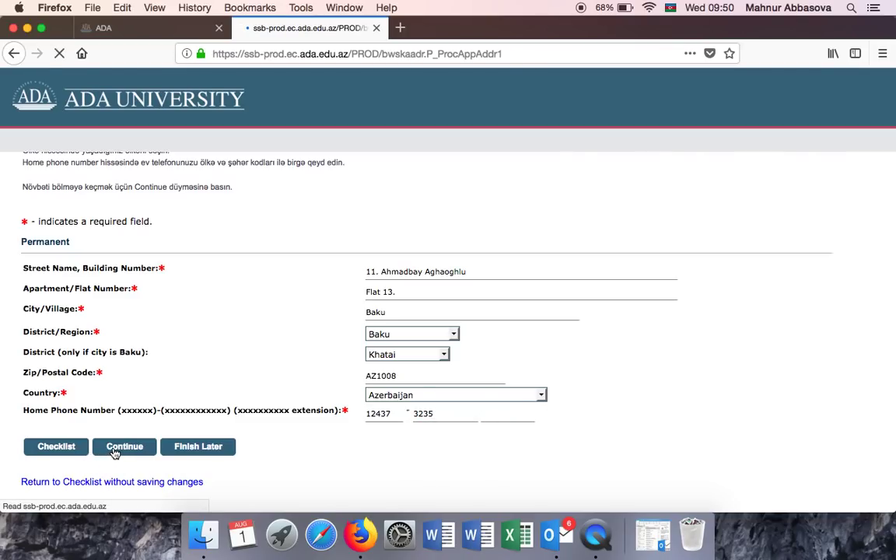
scroll(401, 351, "down", 1)
Choose Sister as the emergency contact's relationship and enter her first name.
scroll(401, 351, "up", 1)
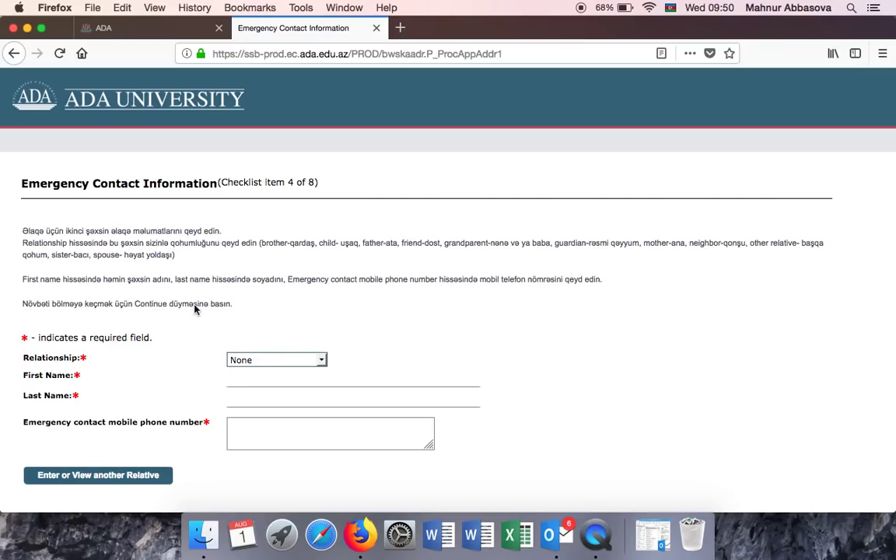
left_click(258, 361)
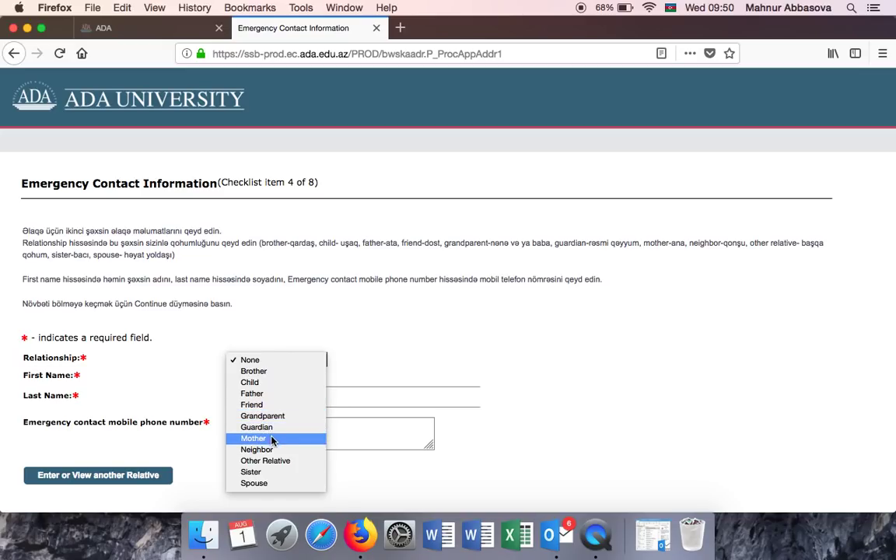
left_click(271, 472)
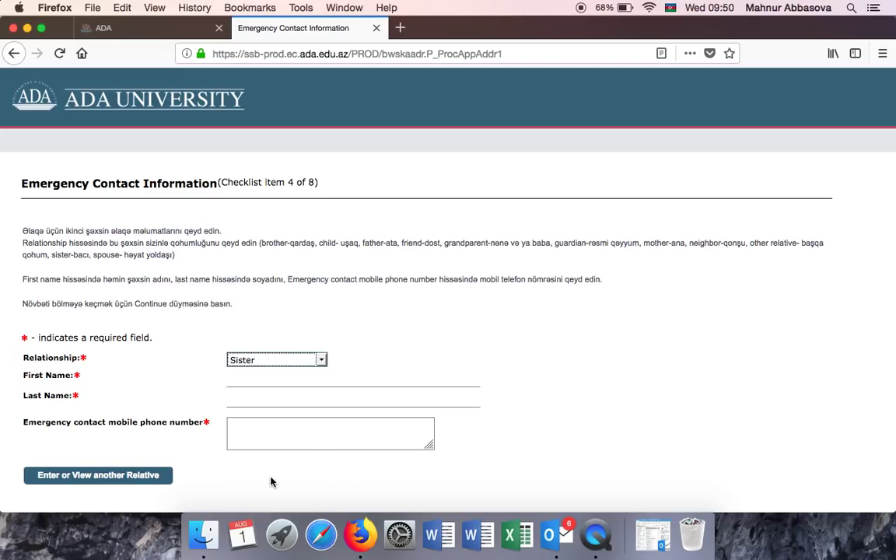
left_click(254, 383)
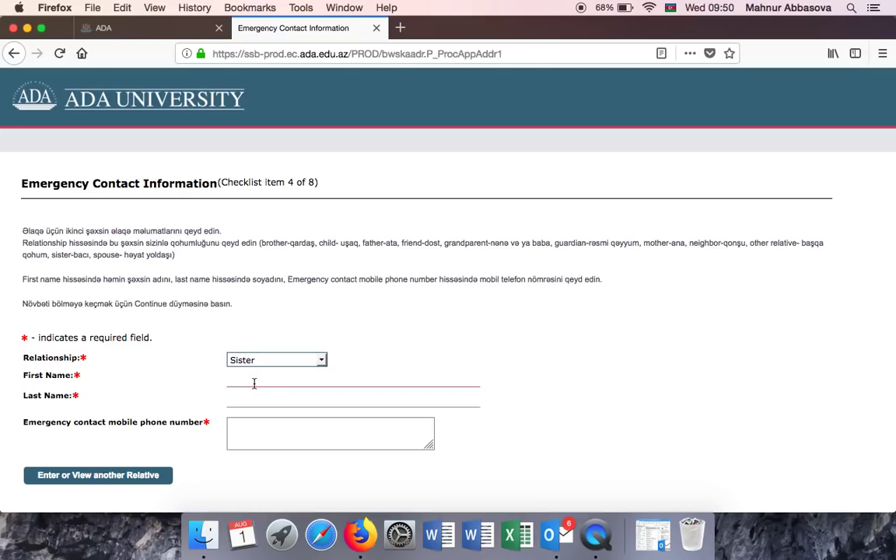
Enter the contact's last name and mobile phone number.
left_click(250, 396)
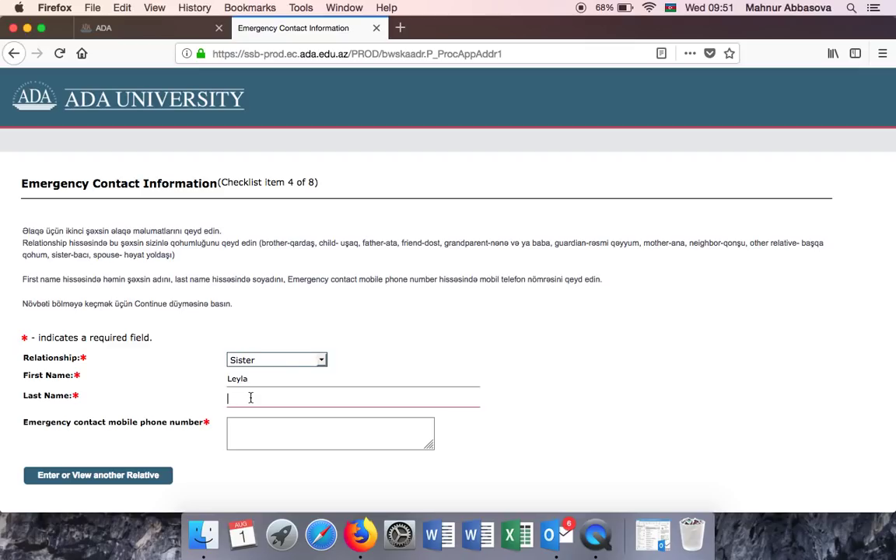
left_click(244, 437)
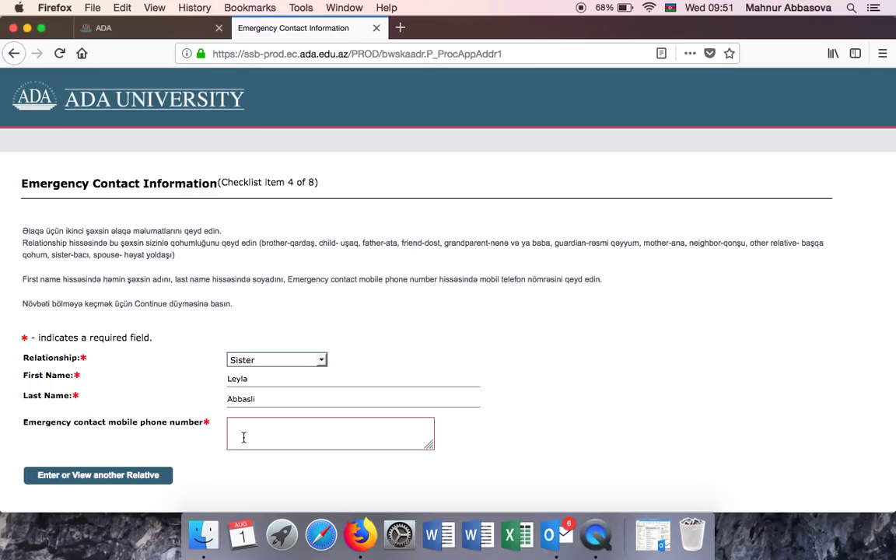
type("99455555555")
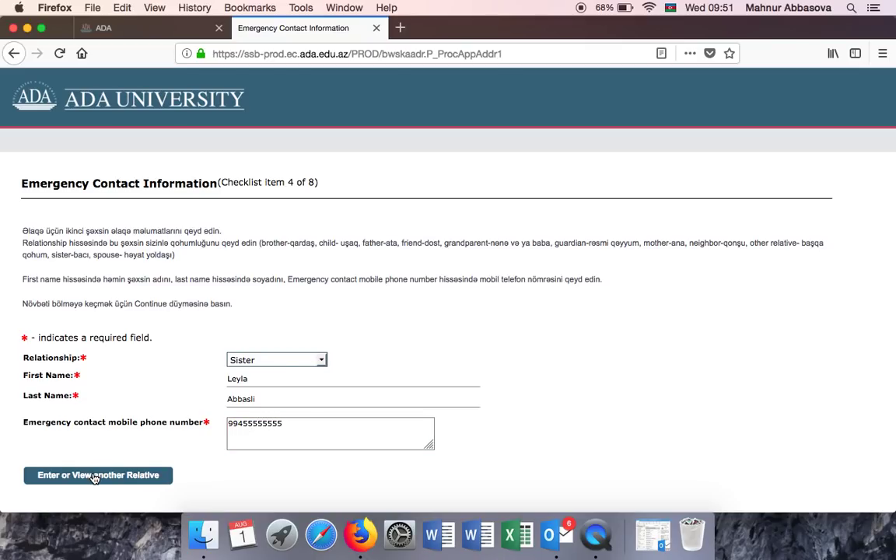
scroll(93, 478, "down", 3)
Save the emergency contact and select Law as the program of study.
left_click(124, 418)
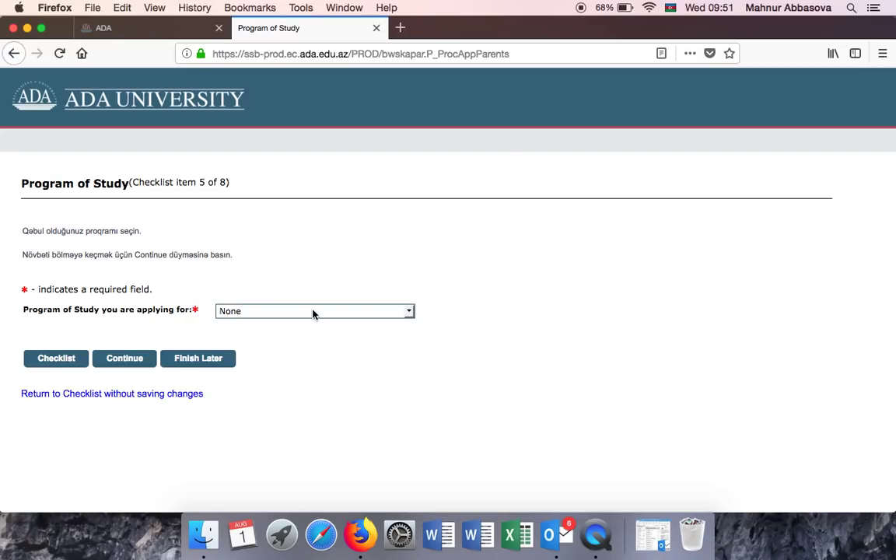
left_click(302, 314)
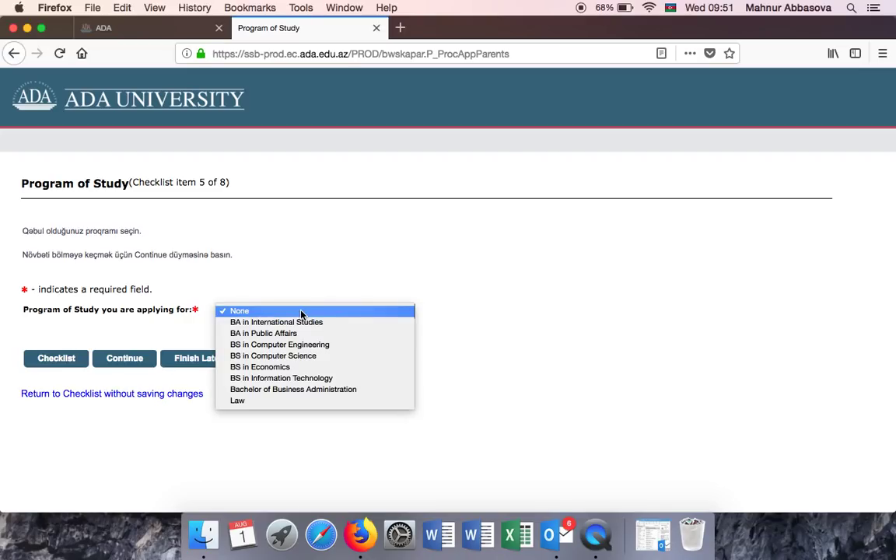
left_click(309, 400)
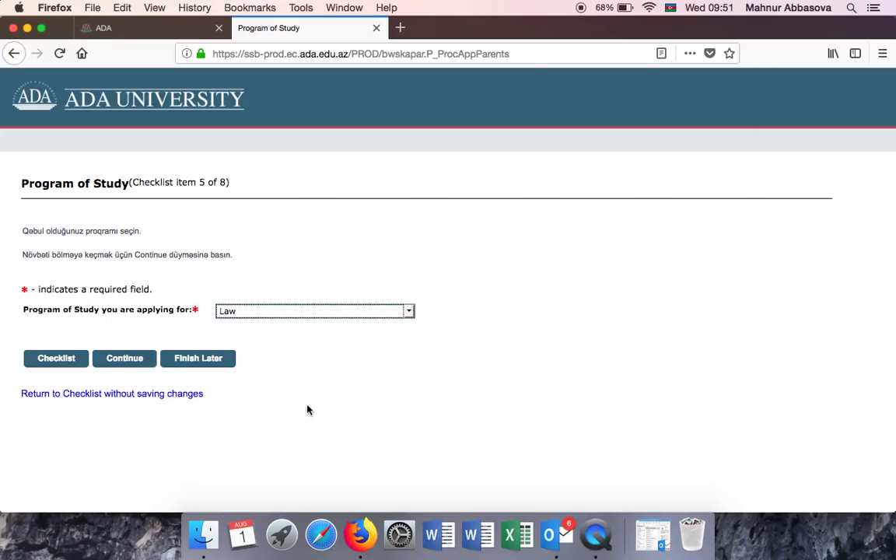
In test row 1, record a State Exam Center BA Exam score of 647, taken July 2018.
left_click(123, 360)
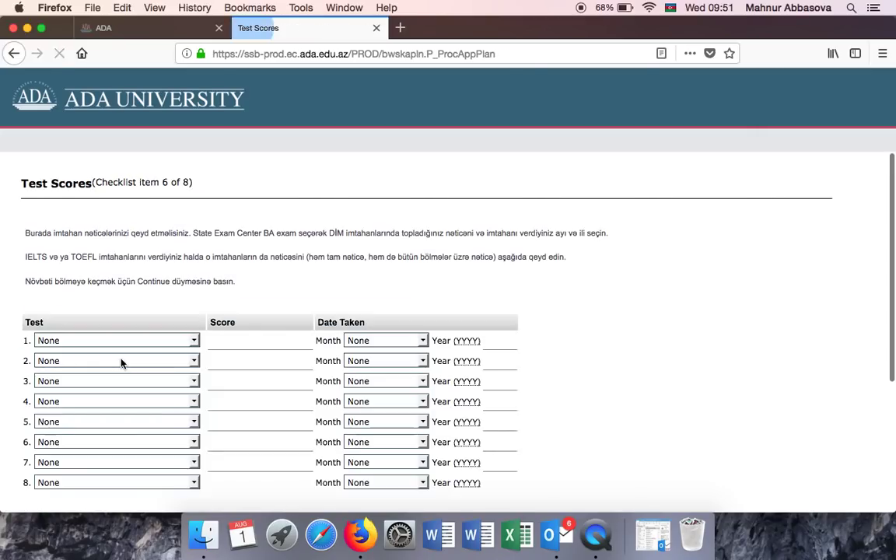
scroll(287, 257, "down", 2)
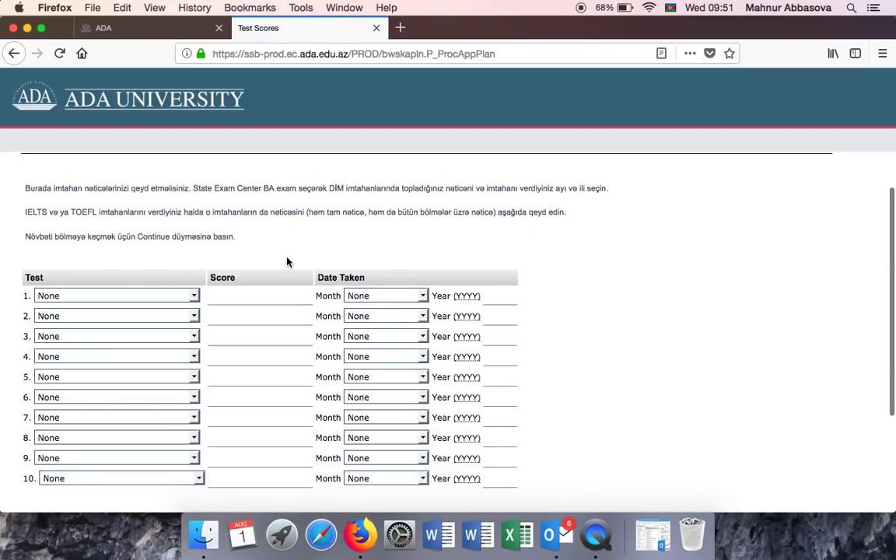
left_click(160, 298)
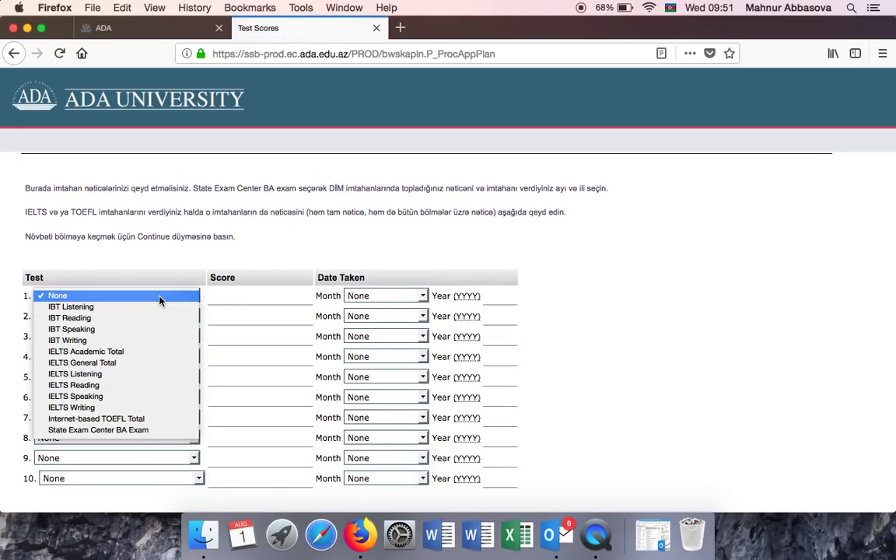
left_click(125, 432)
left_click(247, 297)
type("6")
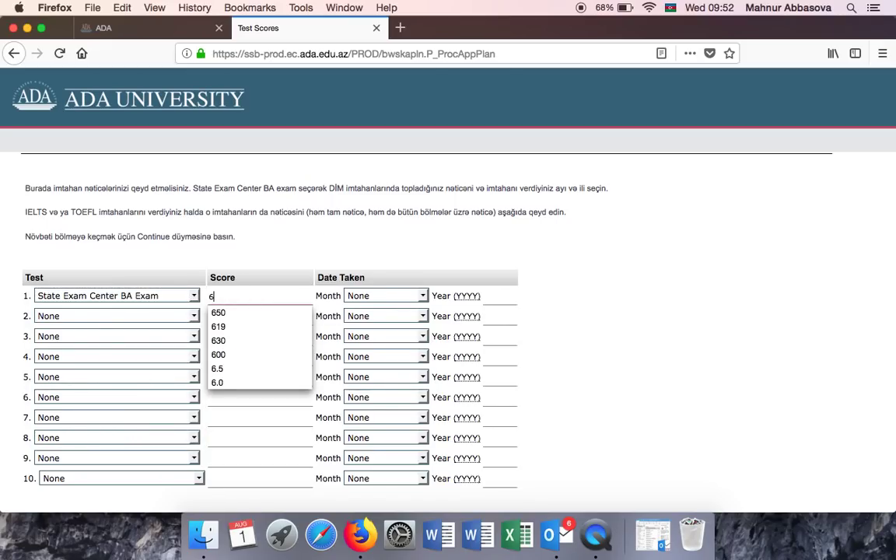
type("47")
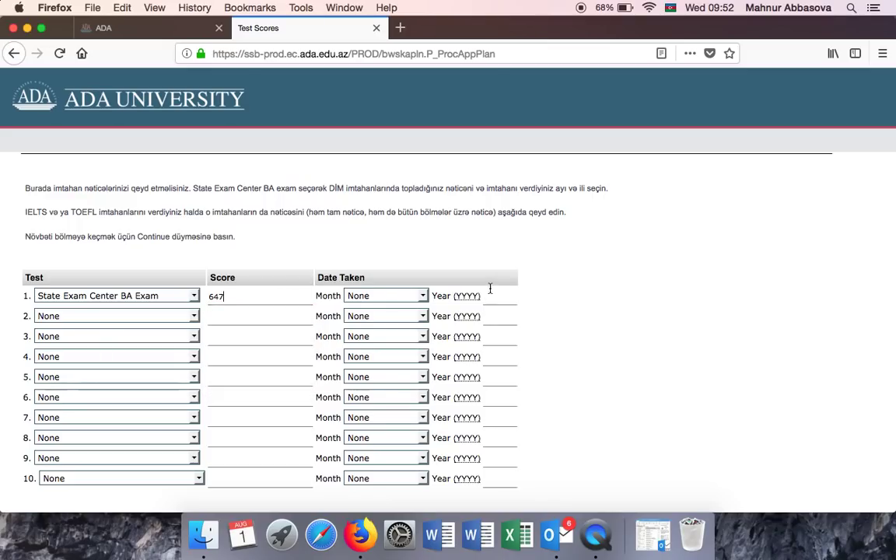
left_click(404, 296)
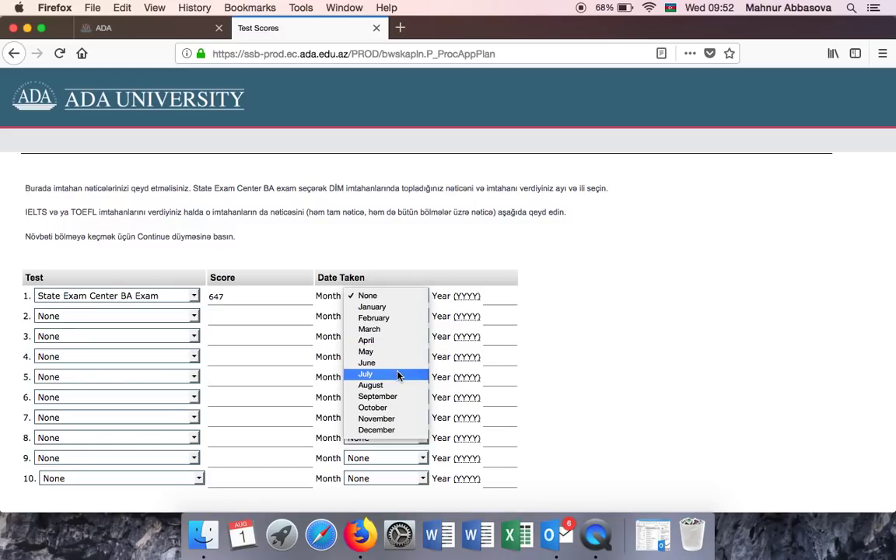
left_click(401, 375)
left_click(504, 295)
type("2018")
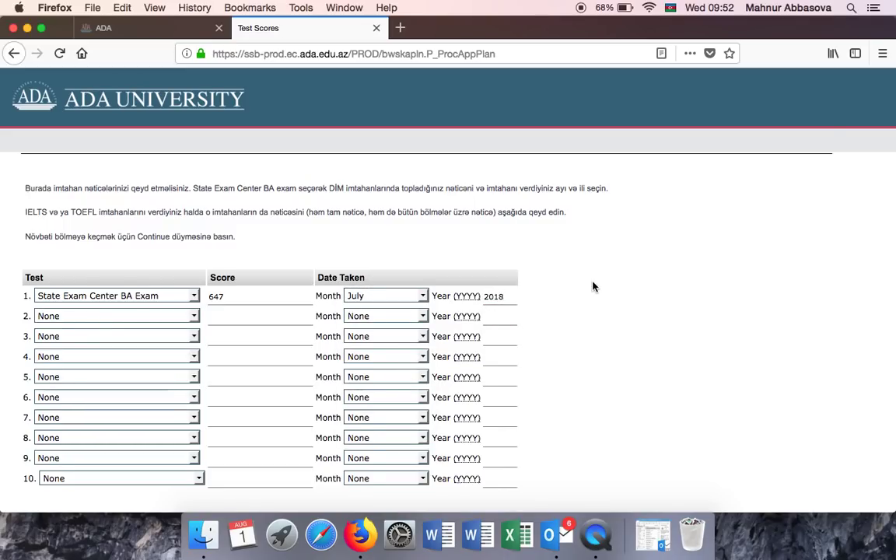
scroll(592, 286, "down", 3)
Save test scores, then set Azerbaijan as citizenship and birth country, and Azerbaijani as native language.
left_click(121, 417)
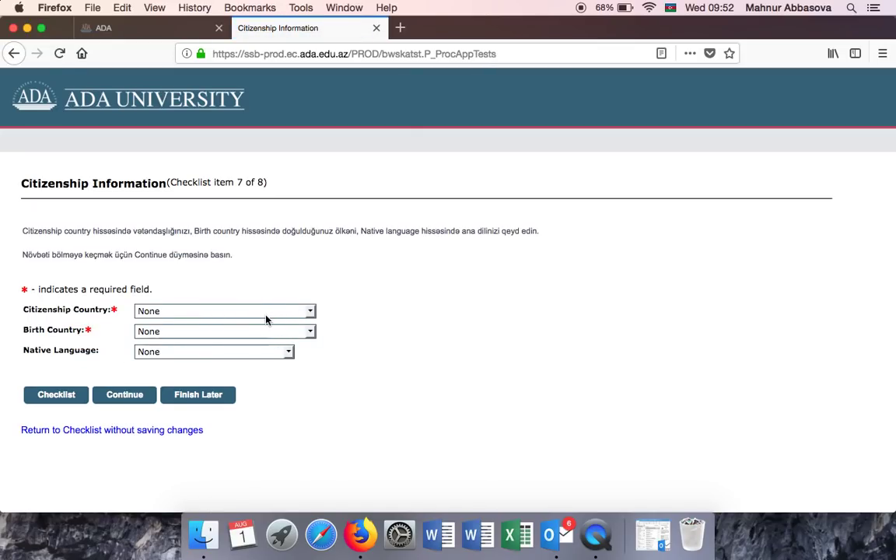
left_click(254, 313)
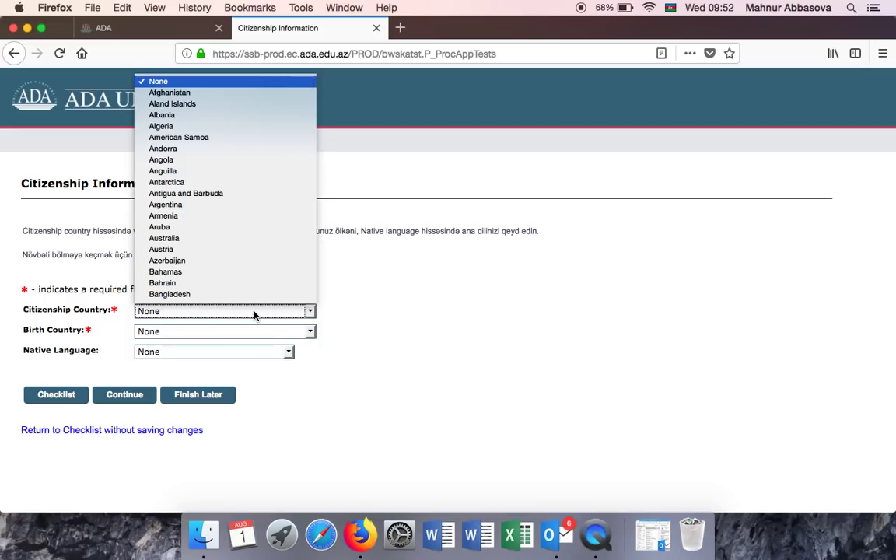
left_click(215, 261)
left_click(196, 333)
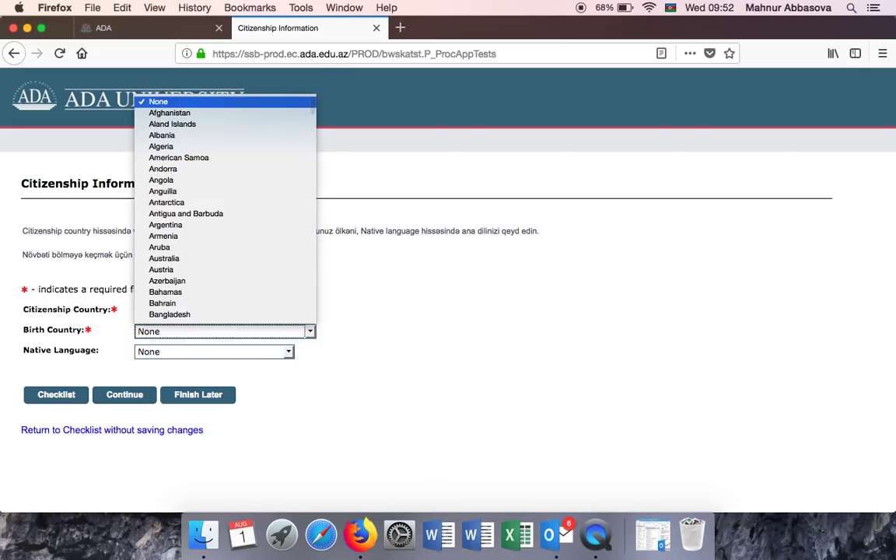
left_click(190, 281)
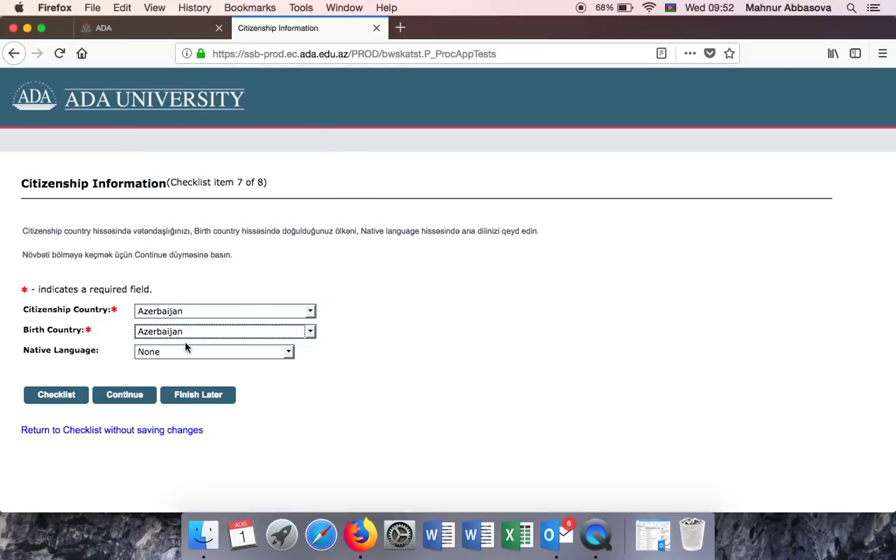
left_click(181, 352)
type("az")
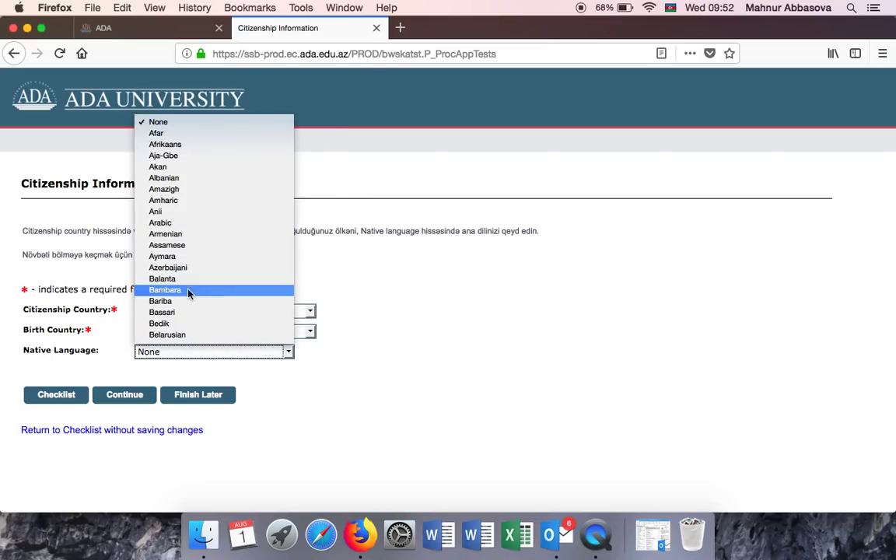
left_click(175, 267)
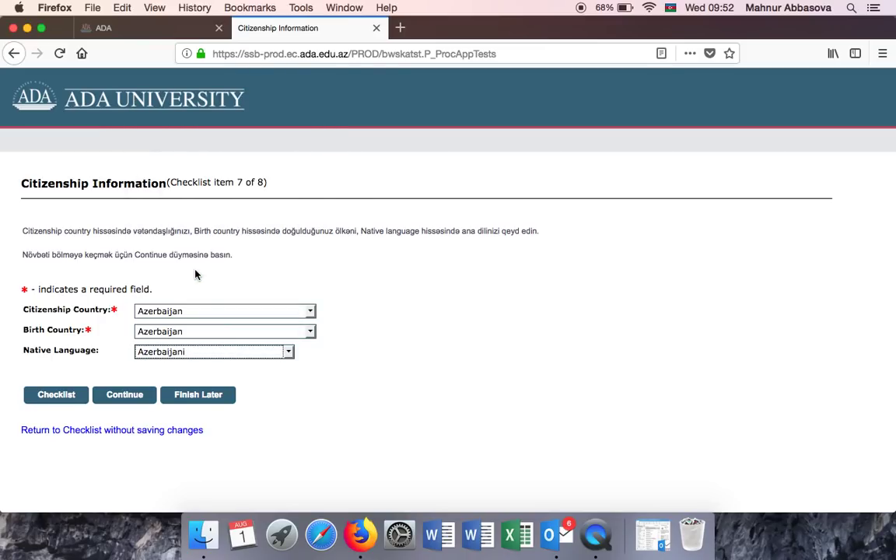
Upload acceptance copy.pdf as the National ID or Passport copy document.
left_click(127, 399)
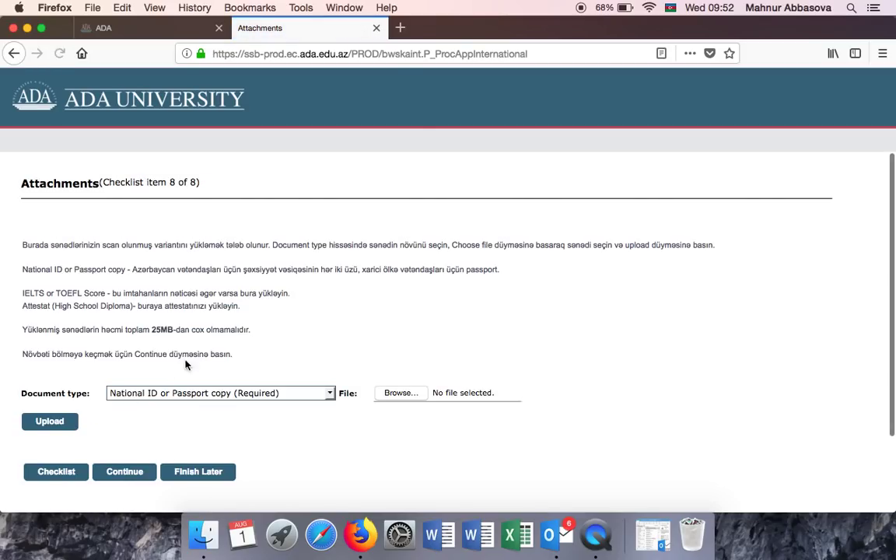
scroll(351, 311, "down", 3)
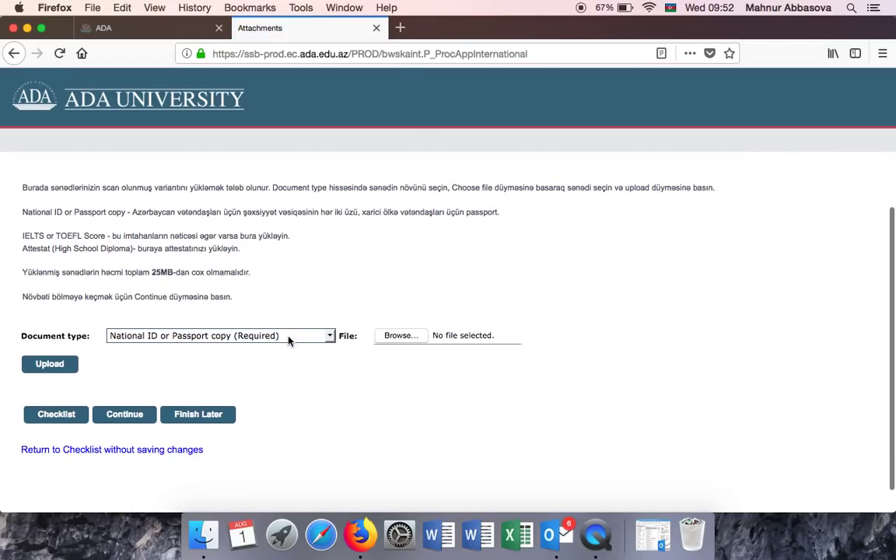
scroll(376, 274, "up", 3)
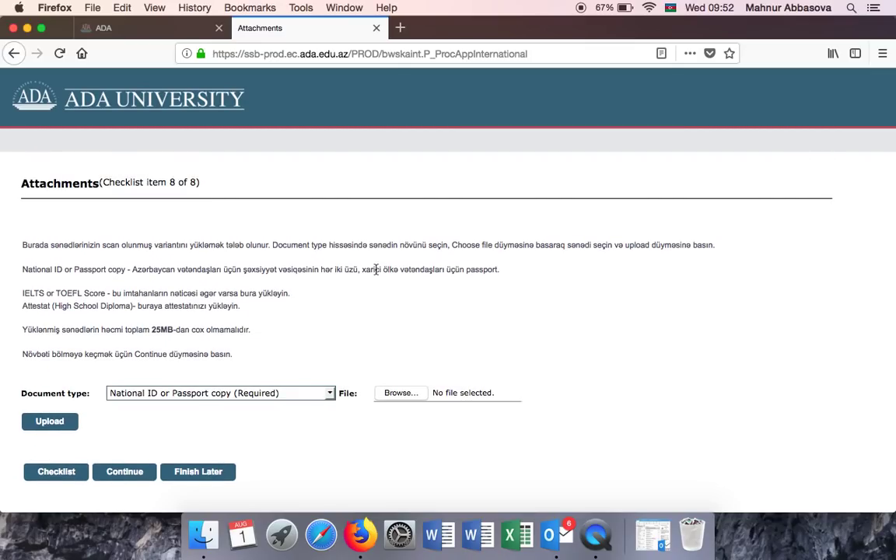
left_click(255, 393)
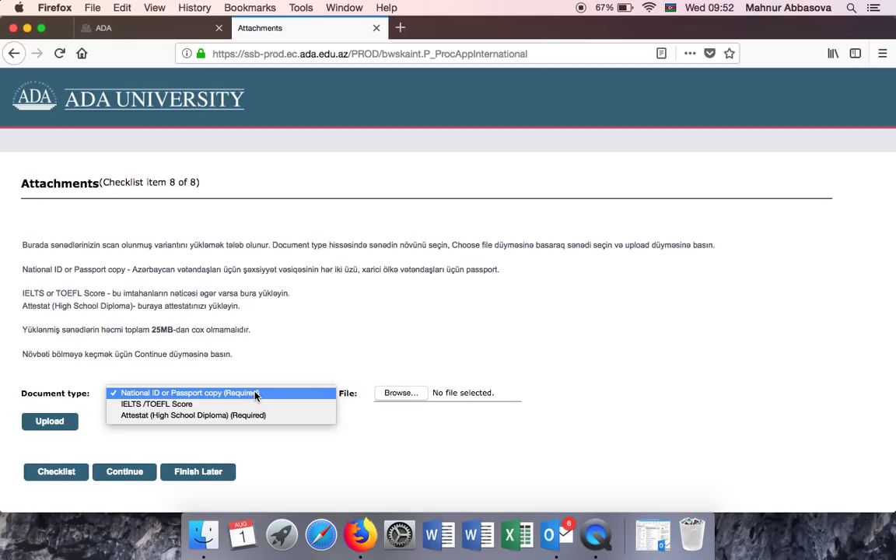
left_click(255, 393)
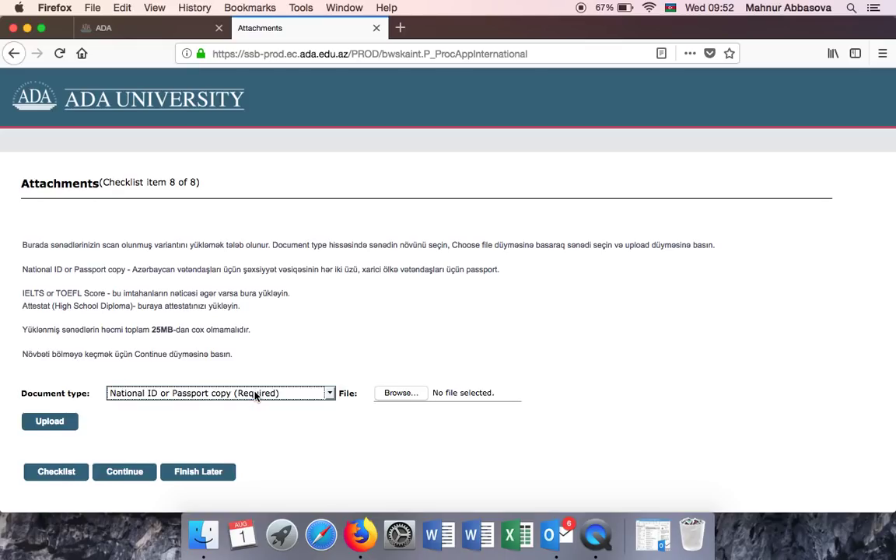
left_click(400, 394)
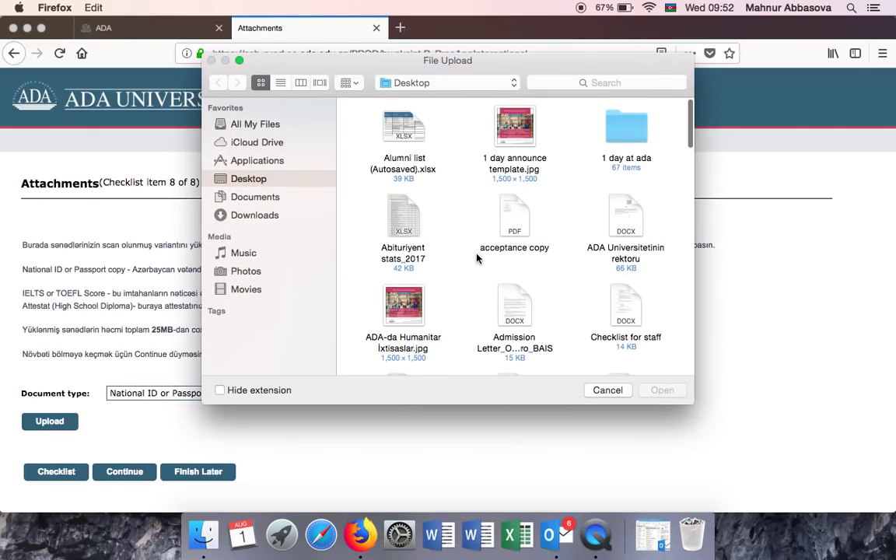
left_click(509, 208)
double_click(510, 208)
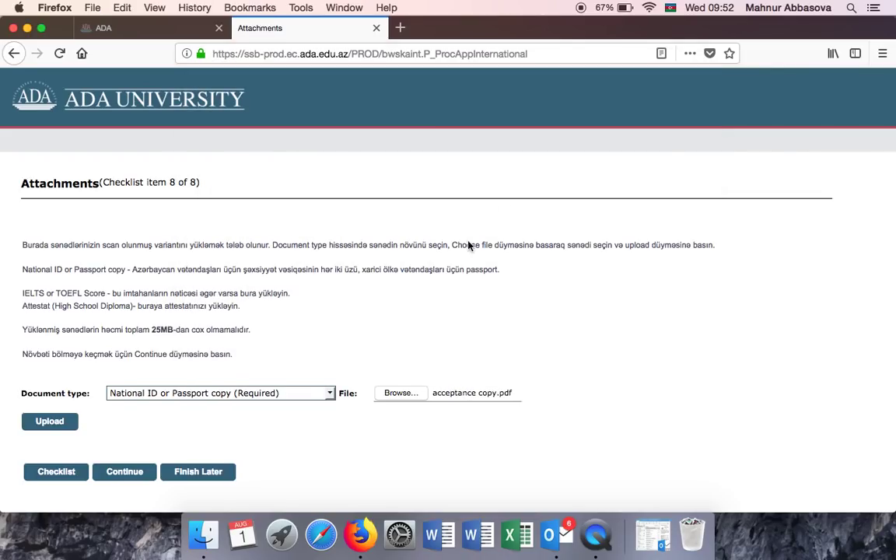
left_click(50, 422)
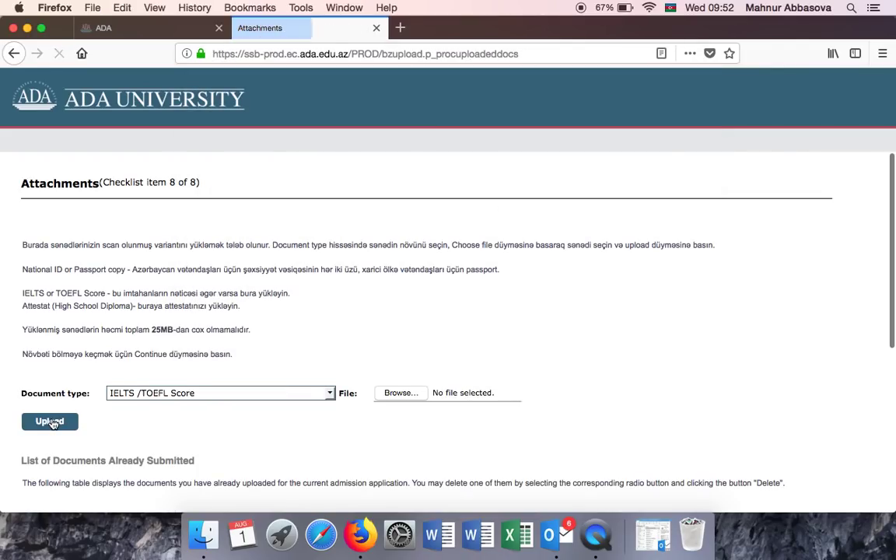
Upload acceptance copy.pdf as the Attestat (High School Diploma) document.
scroll(243, 330, "down", 1)
scroll(243, 330, "down", 3)
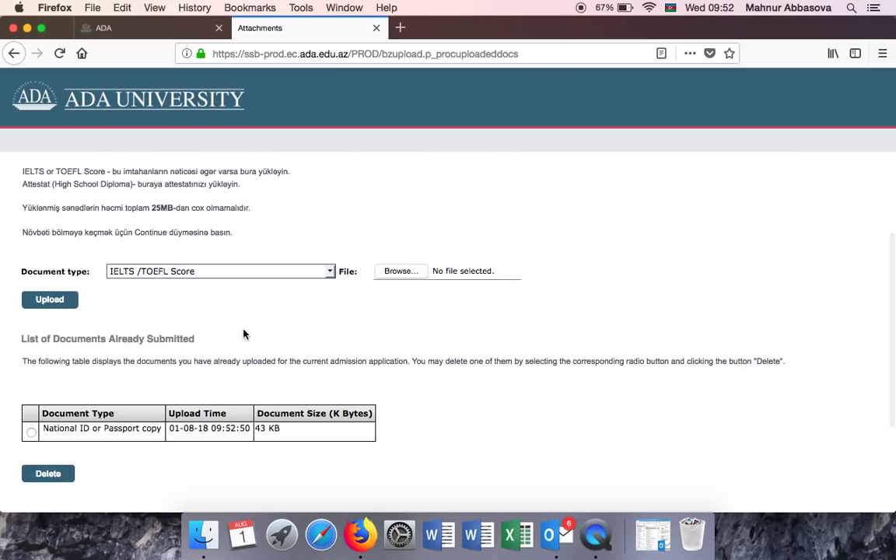
left_click(244, 270)
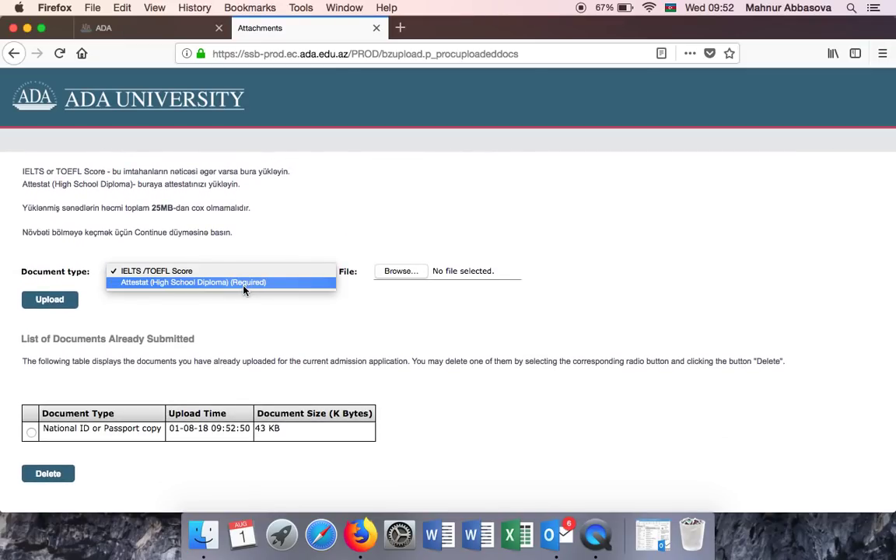
left_click(243, 284)
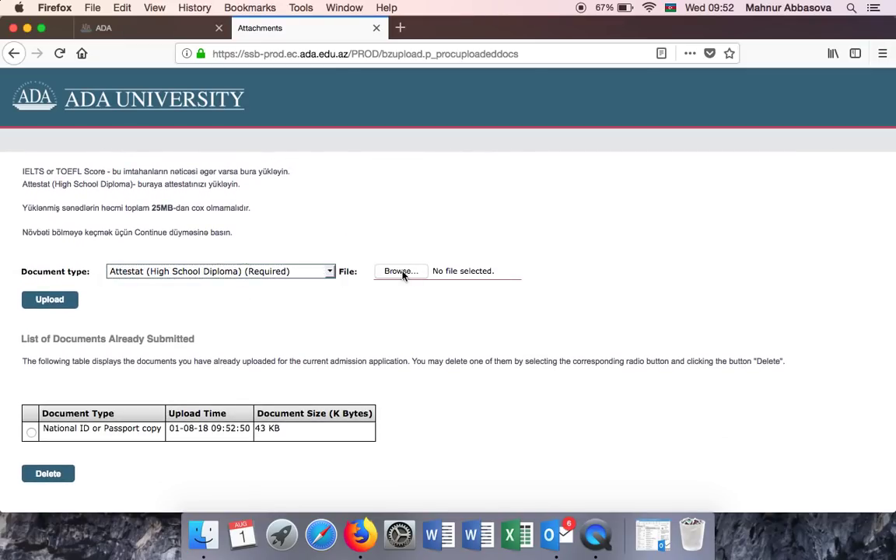
left_click(402, 272)
left_click(508, 206)
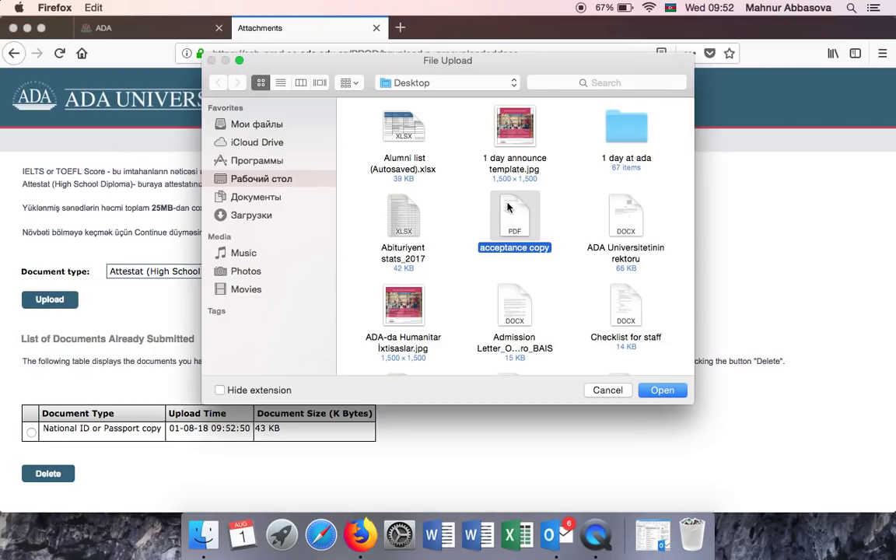
double_click(508, 206)
left_click(45, 304)
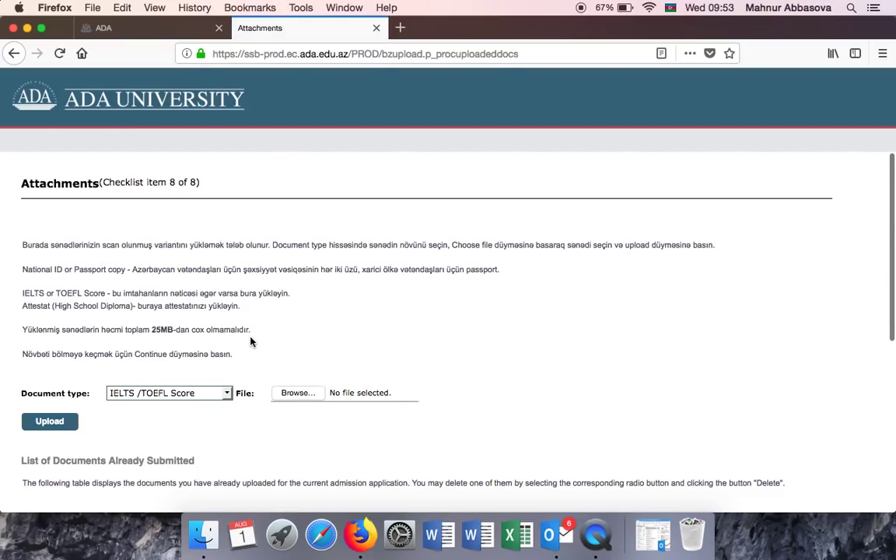
Check the next document type list, leaving IELTS /TOEFL Score unchanged.
scroll(250, 340, "down", 3)
left_click(202, 304)
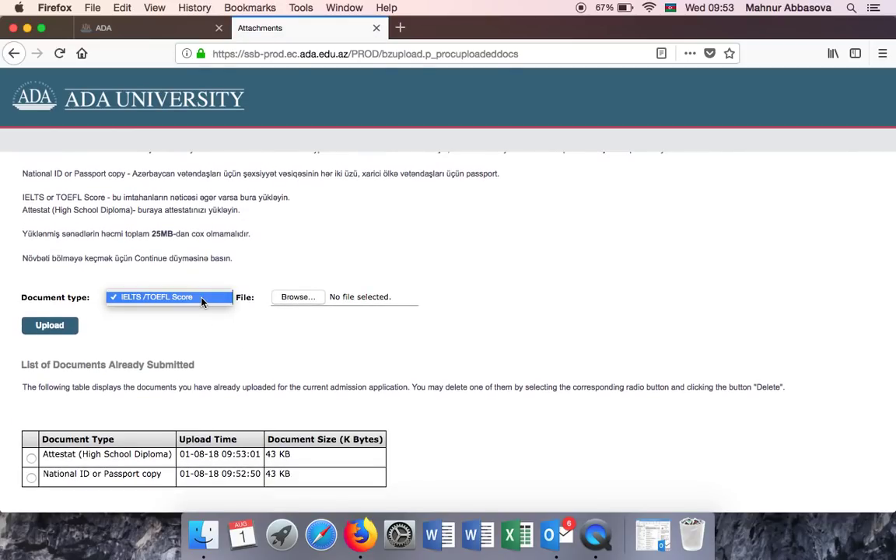
left_click(201, 302)
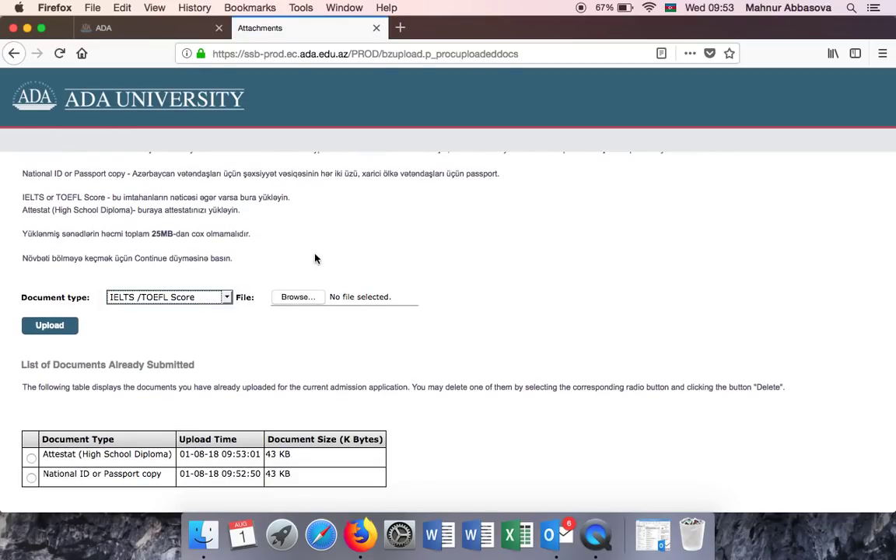
scroll(327, 257, "down", 3)
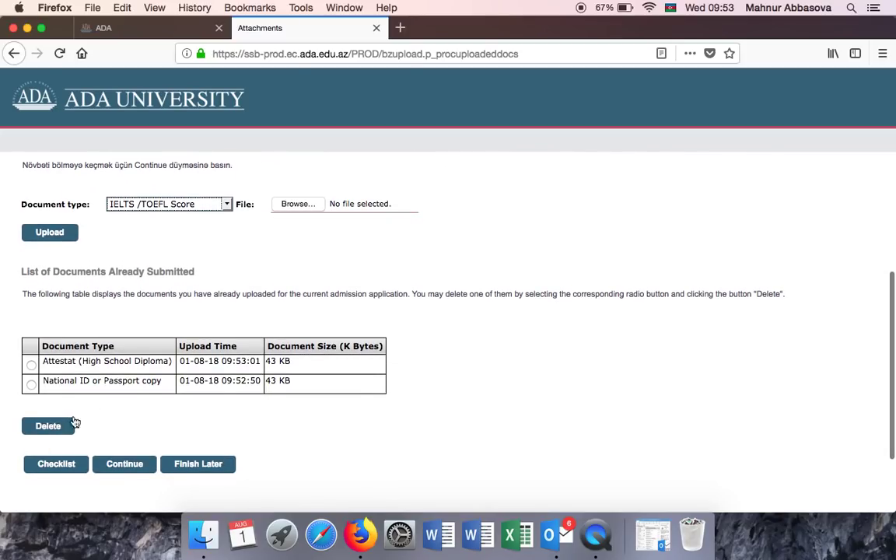
scroll(420, 374, "down", 2)
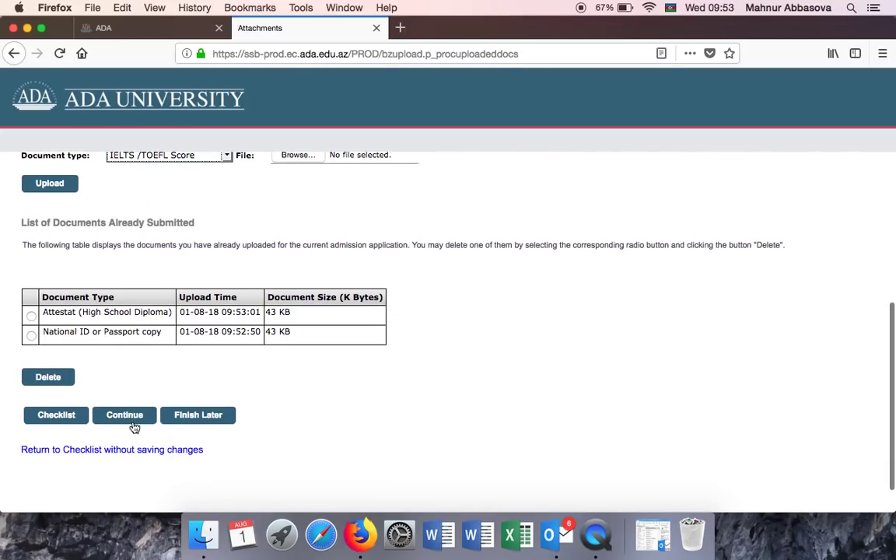
Mark the application complete, agree to the admissions terms, and start paying the 40 AZN fee.
left_click(124, 420)
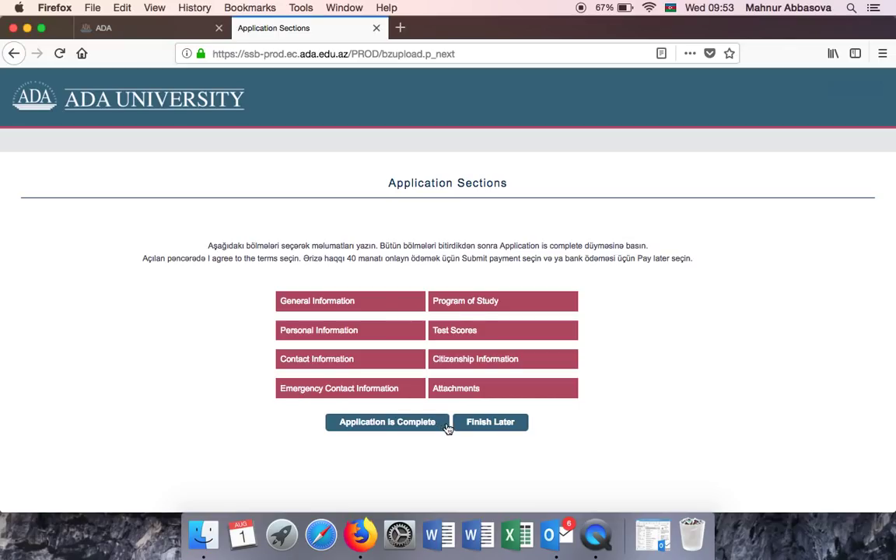
left_click(398, 424)
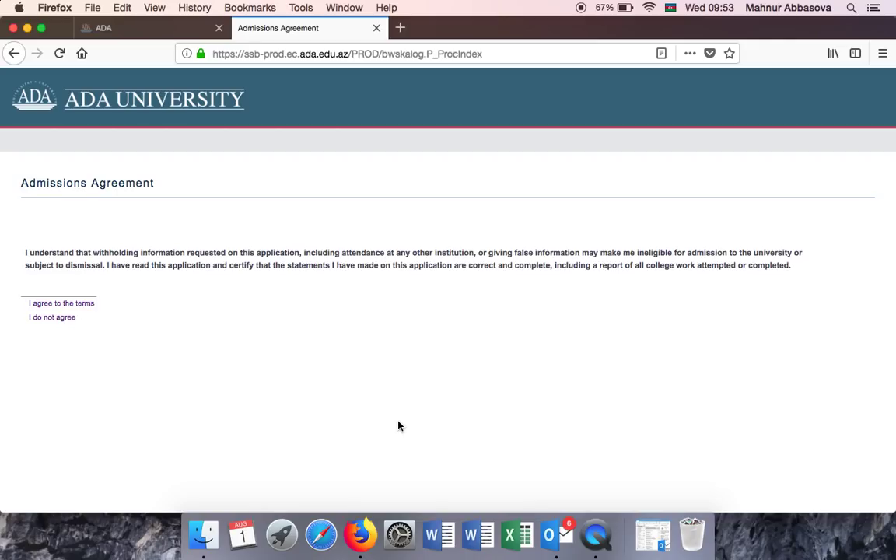
left_click(59, 310)
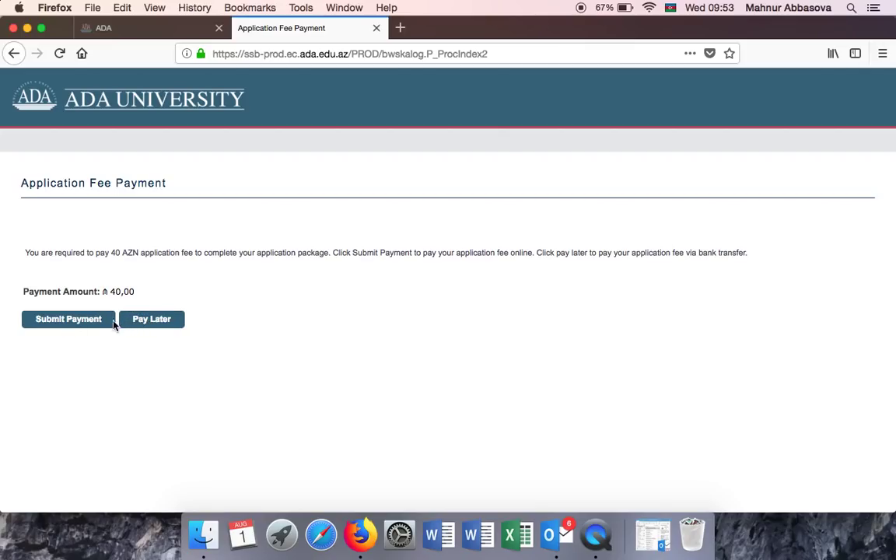
left_click(68, 321)
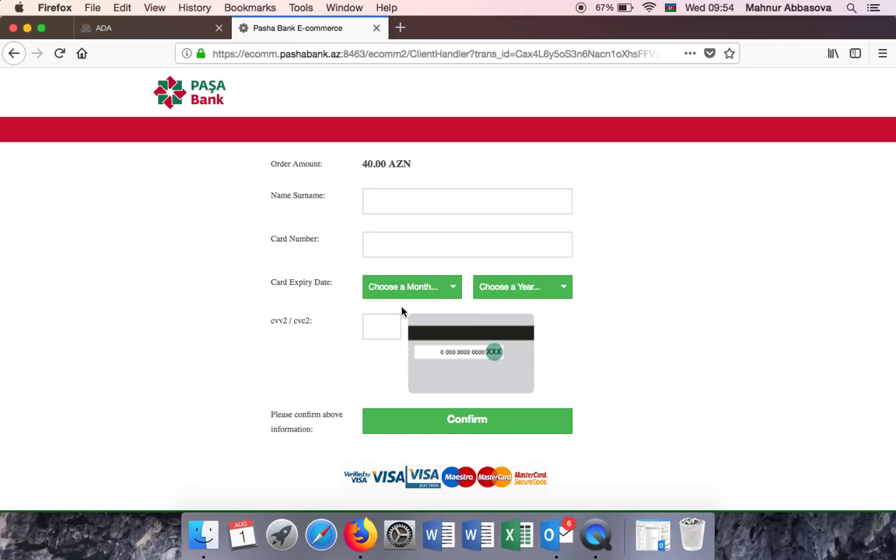
Leave the Pasha Bank card form and choose Pay Later for the application fee.
scroll(402, 311, "down", 1)
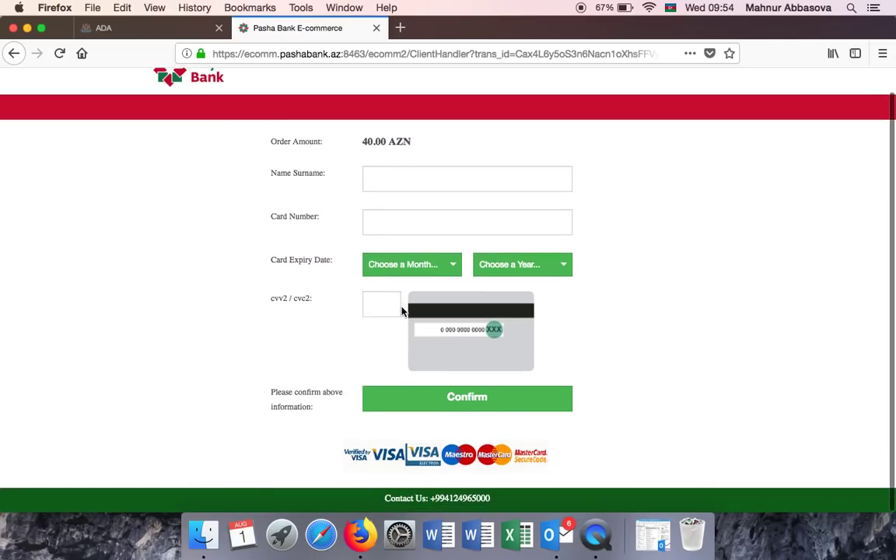
left_click(13, 54)
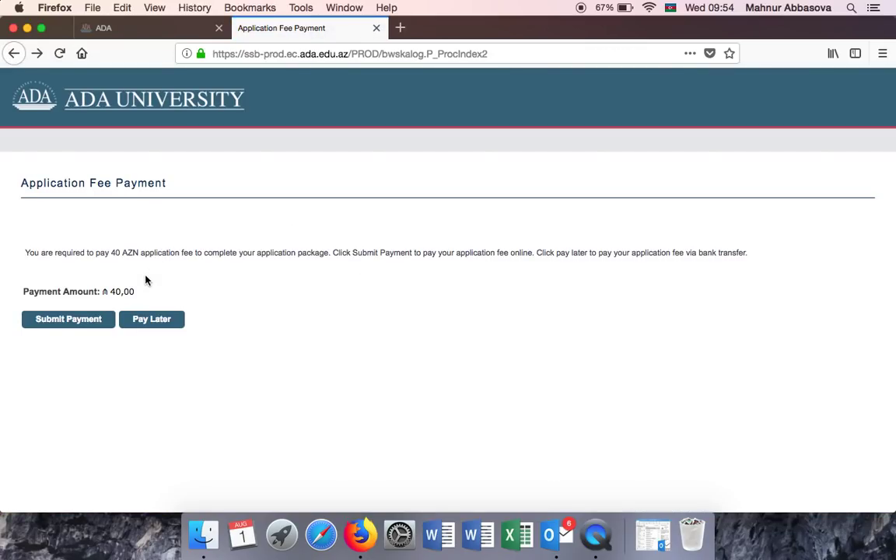
left_click(137, 322)
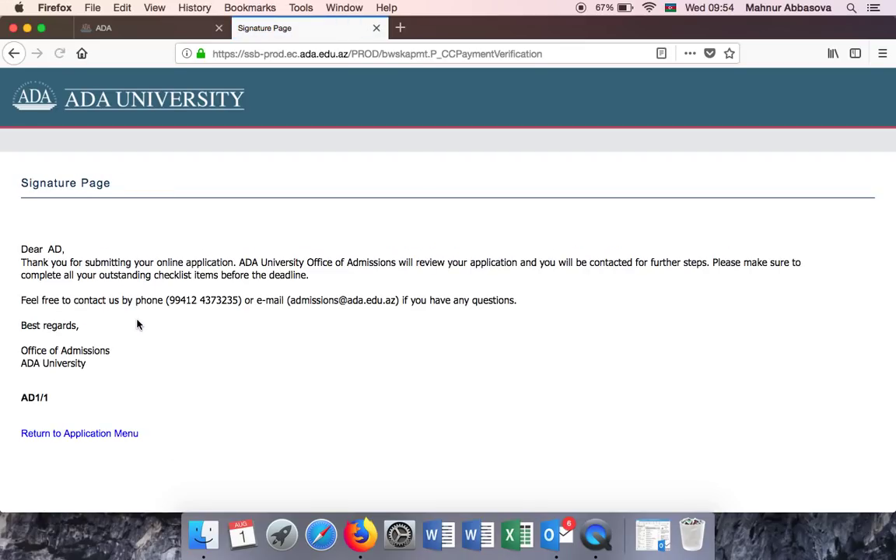
Open the Fall 2018 application, view Payment_Form.pdf, then go to the online payment page.
left_click(67, 435)
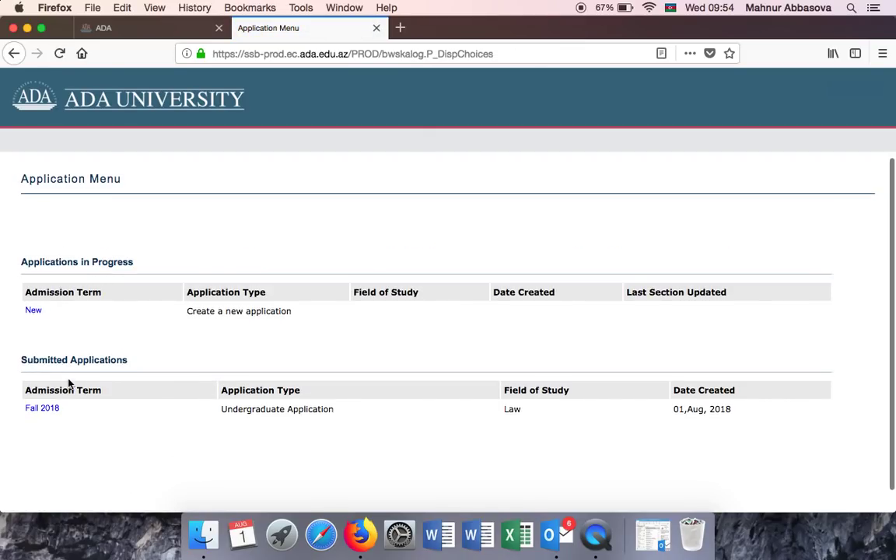
left_click(42, 408)
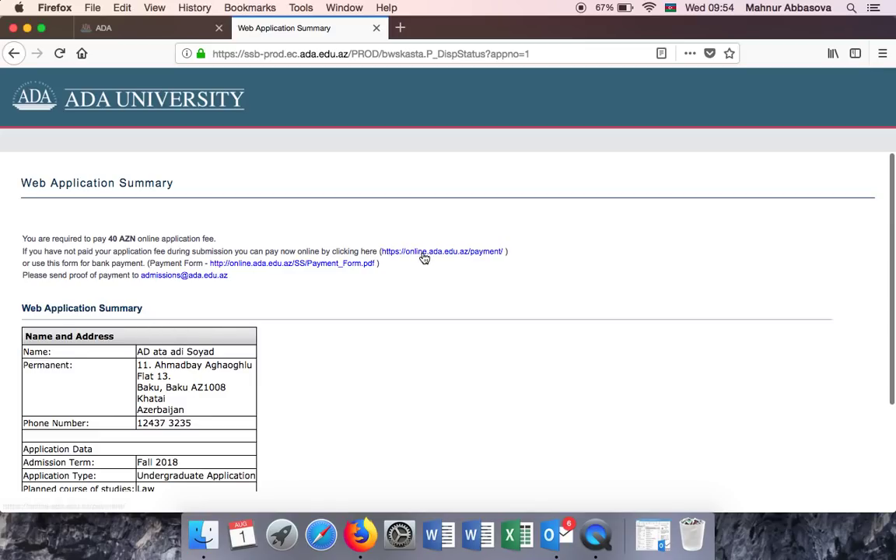
left_click(246, 265)
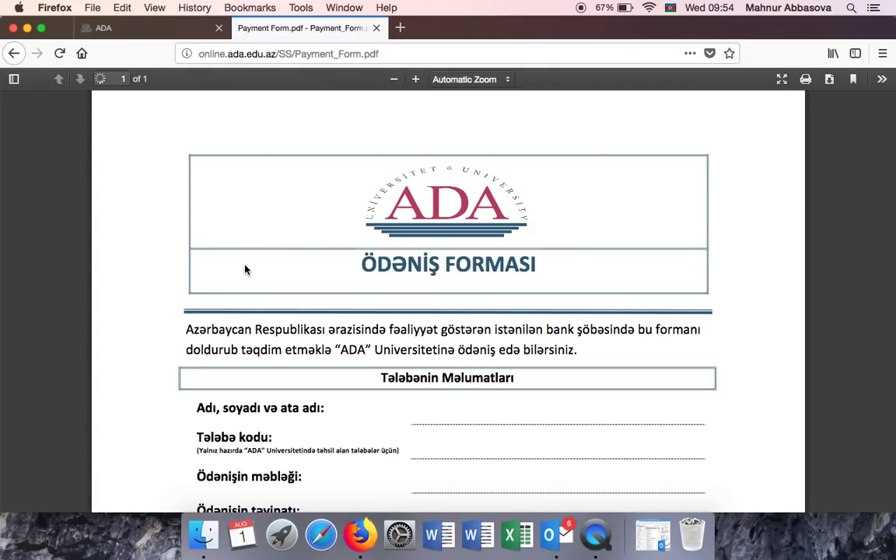
scroll(432, 293, "down", 10)
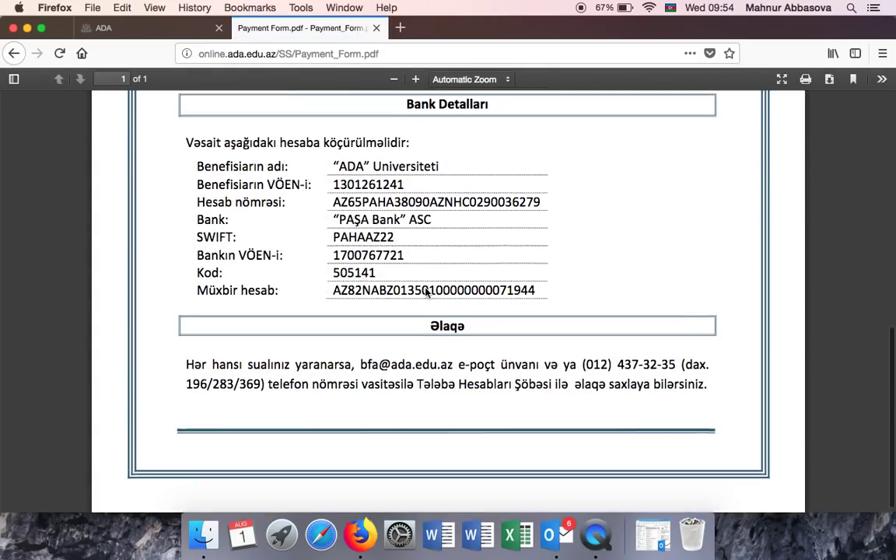
scroll(427, 292, "up", 6)
scroll(426, 294, "up", 5)
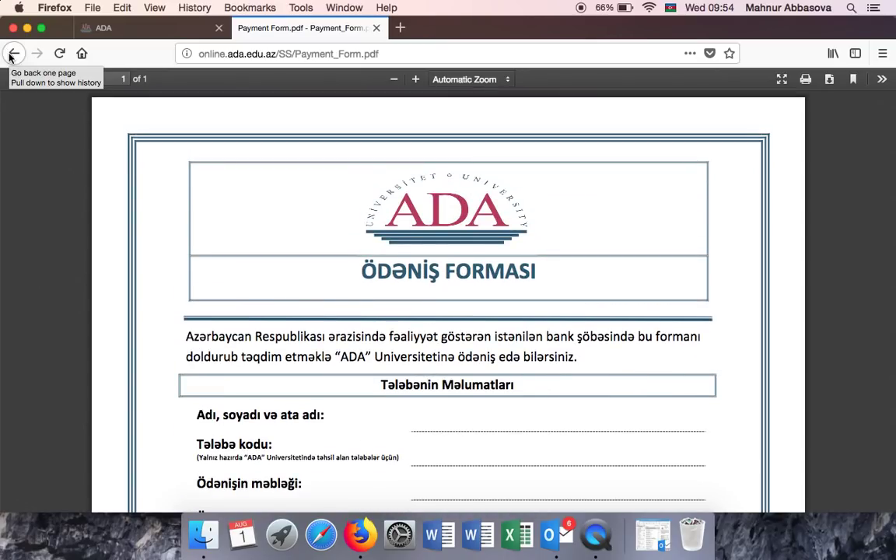
left_click(12, 56)
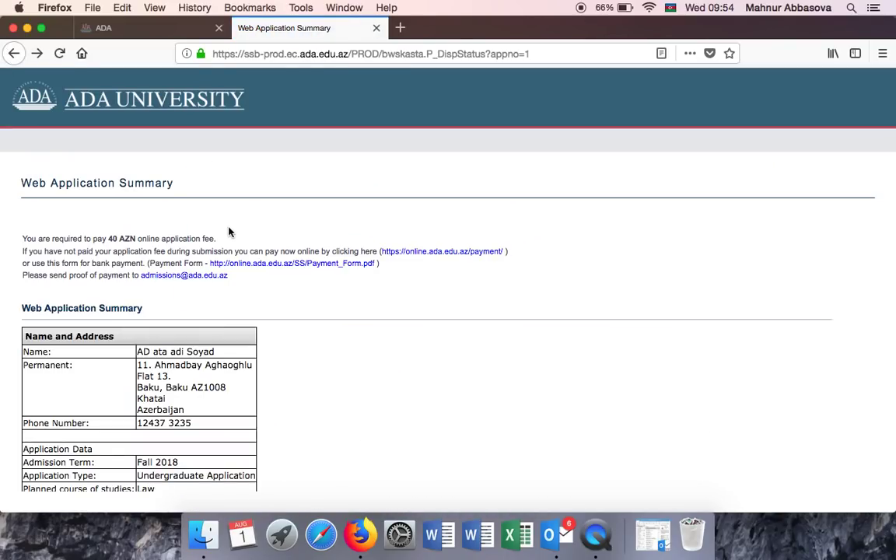
left_click(444, 257)
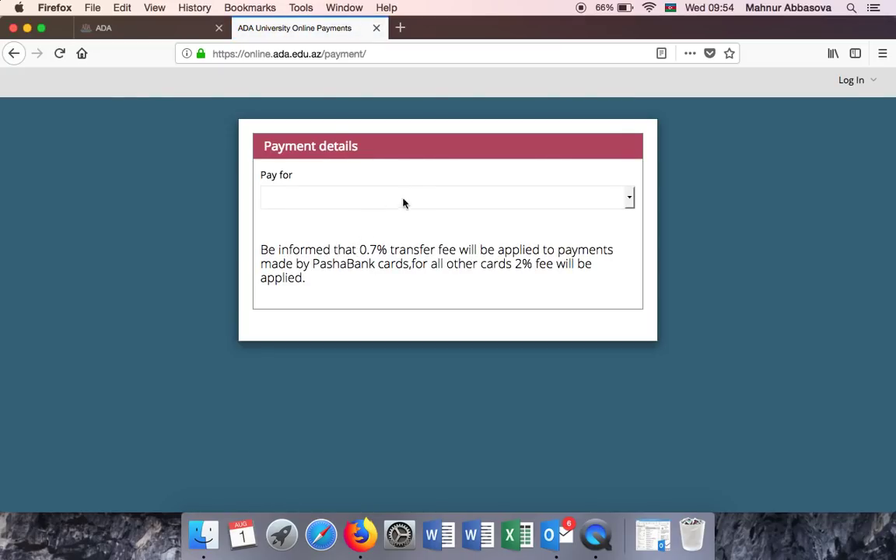
Choose Application Fee under 4.Other as the Pay for option.
left_click(438, 201)
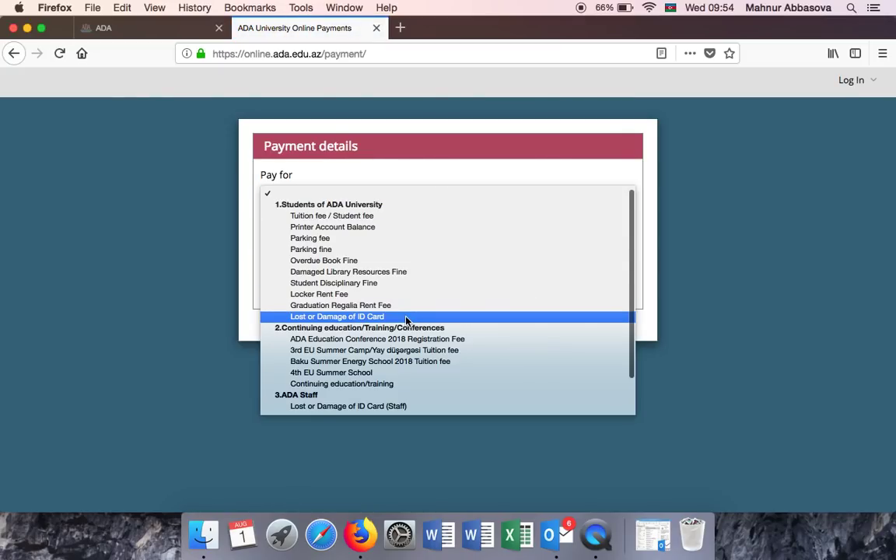
scroll(405, 319, "down", 3)
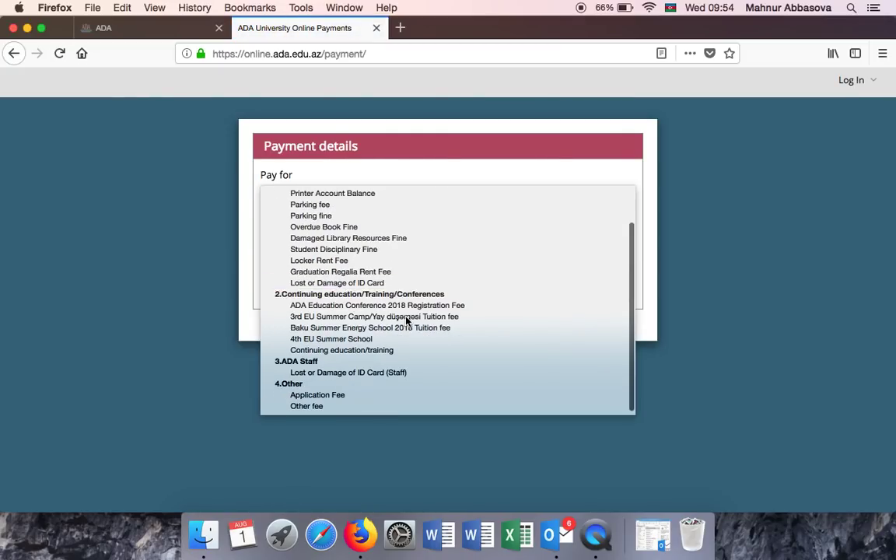
left_click(309, 396)
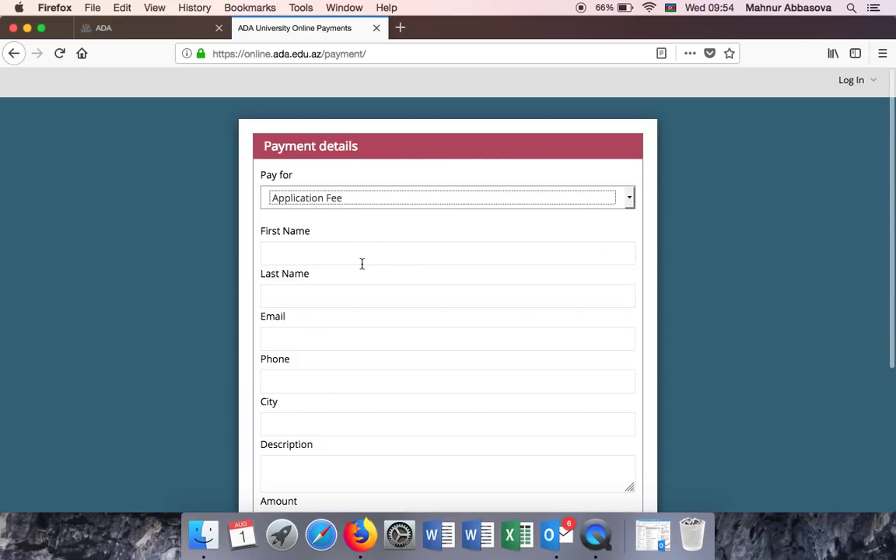
scroll(361, 263, "down", 1)
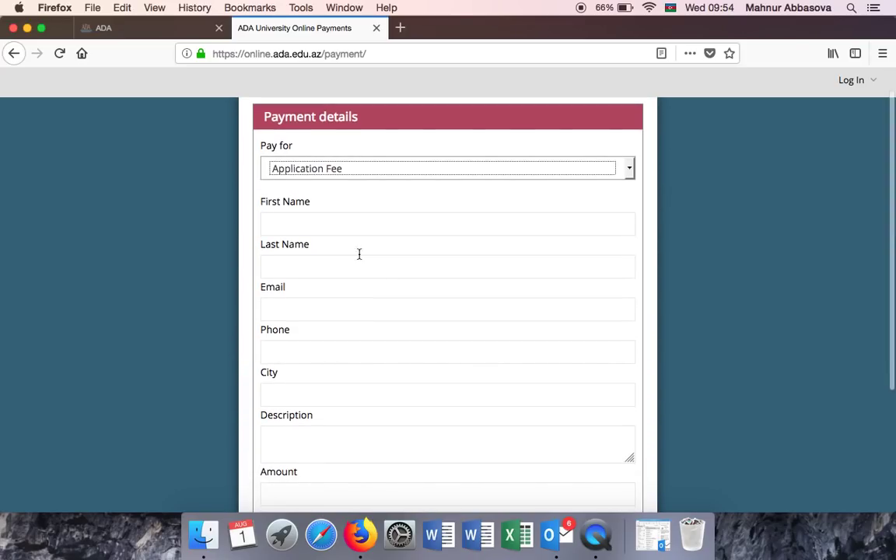
scroll(359, 316, "down", 5)
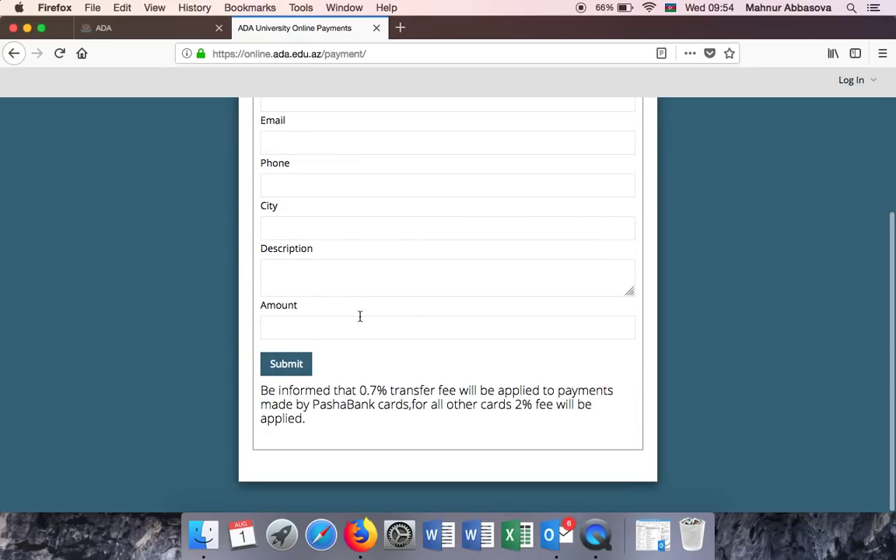